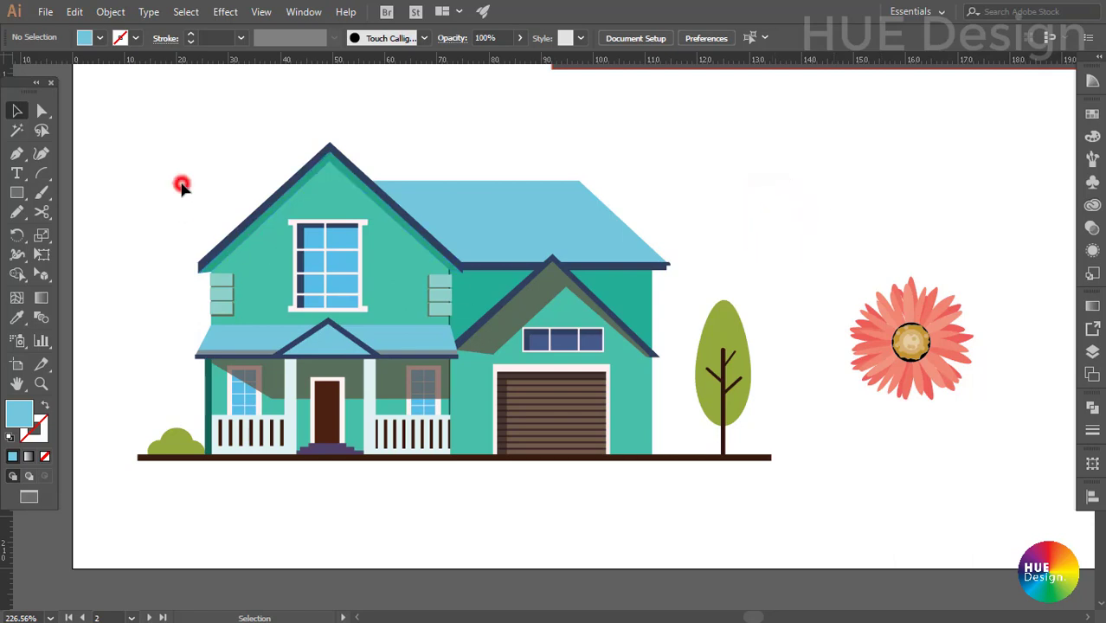
Select and deselect the house and flower artwork, ending with nothing selected
mouse_move(181, 184)
mouse_down()
mouse_move(601, 370)
mouse_move(1016, 462)
mouse_up()
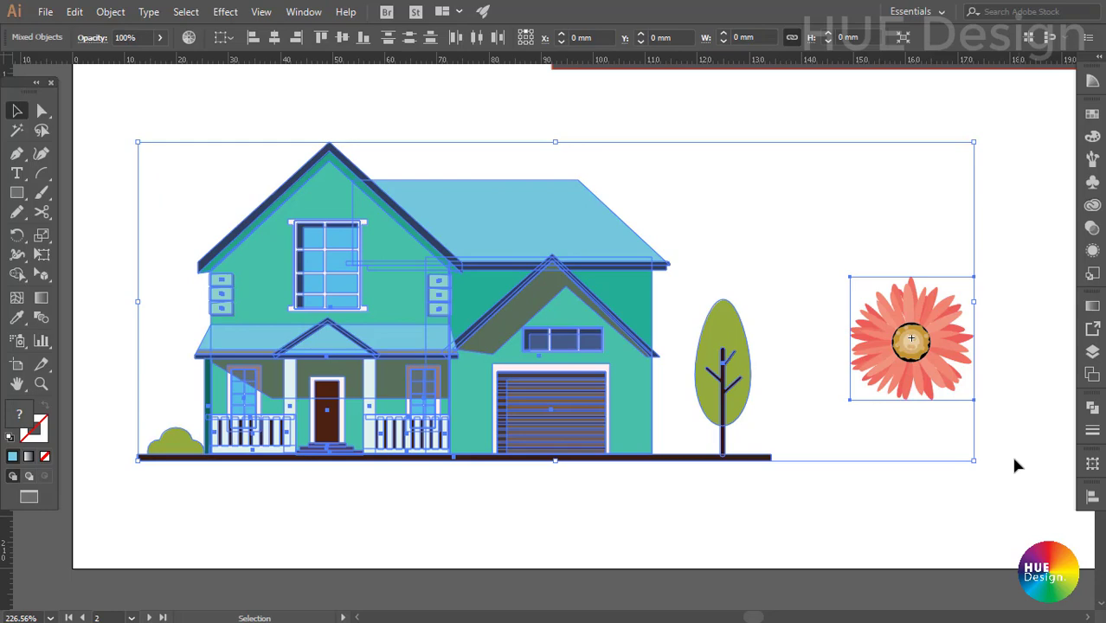
click(770, 221)
click(718, 364)
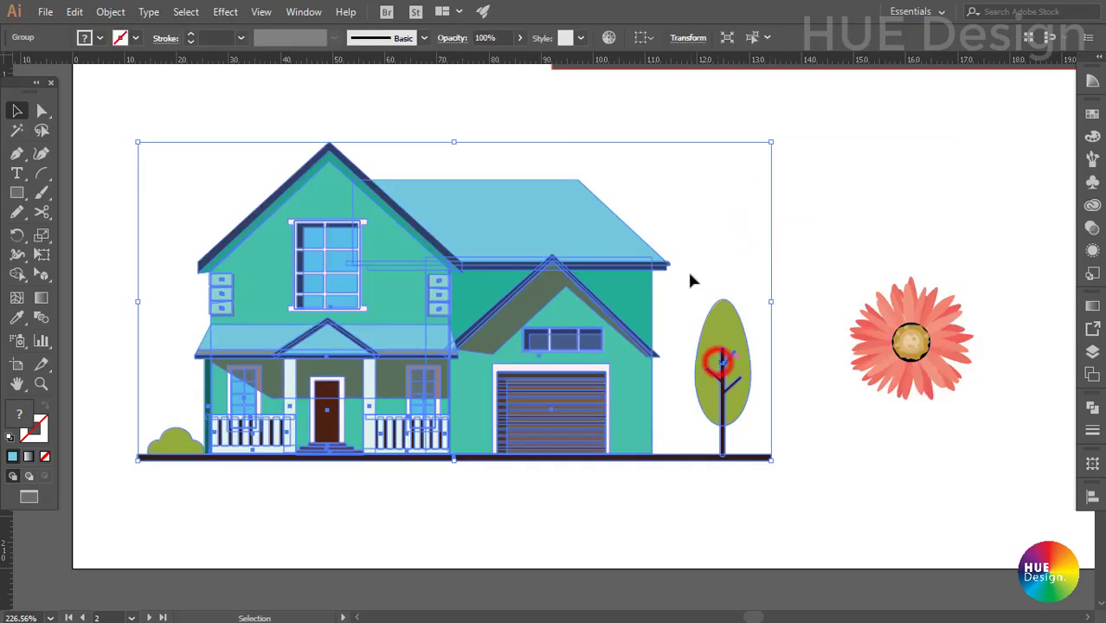
click(698, 281)
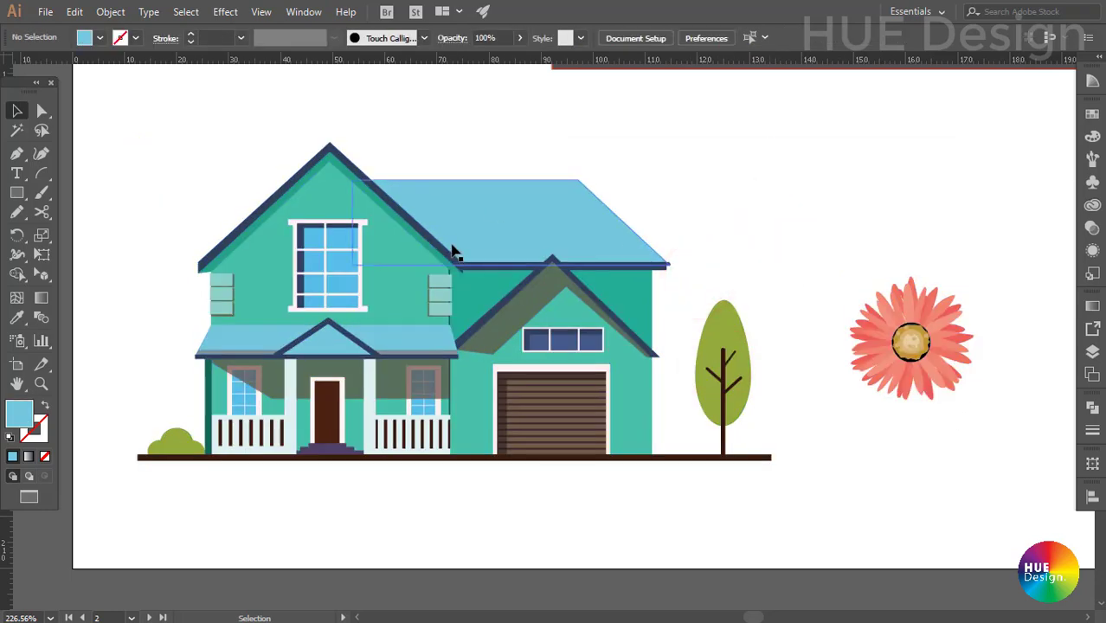
click(483, 245)
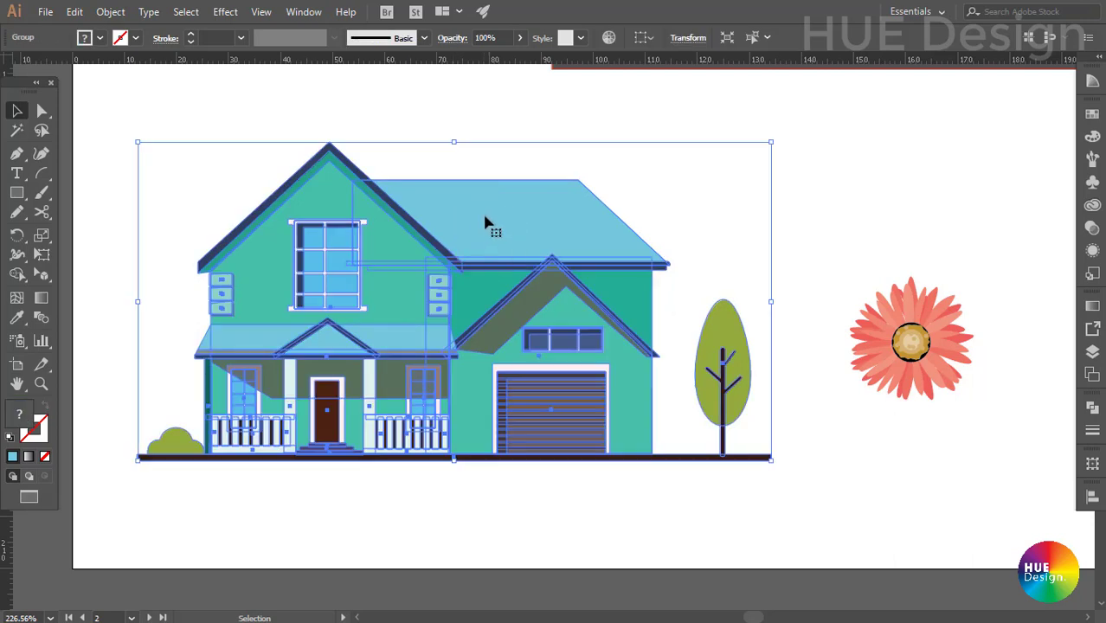
click(235, 154)
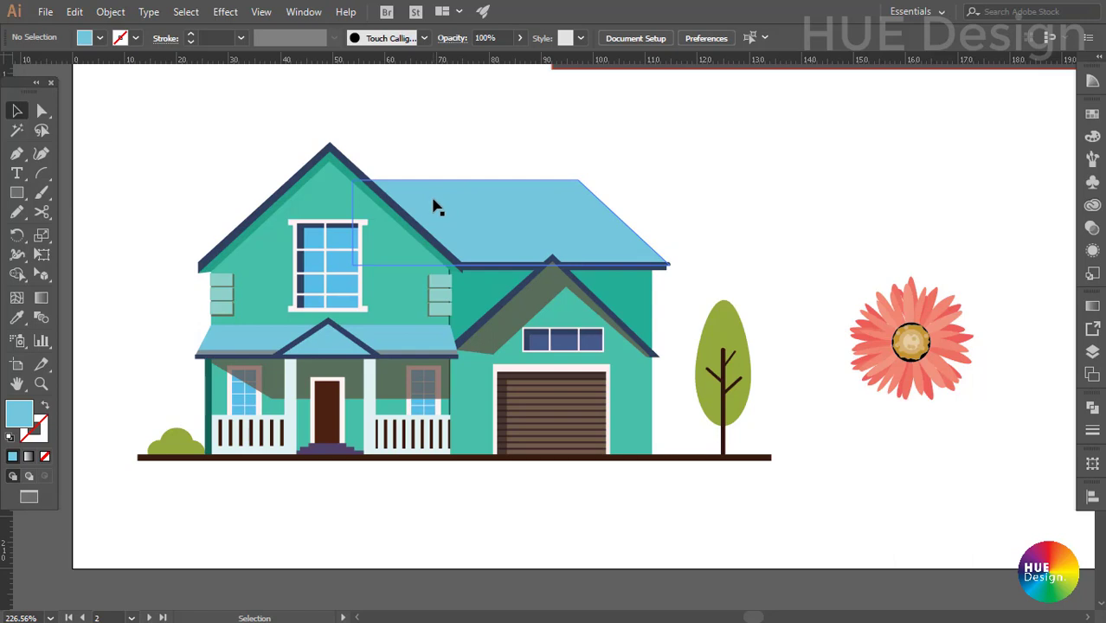
Review the saved colour groups in the Edit Colors dialog, then close it unchanged
click(432, 145)
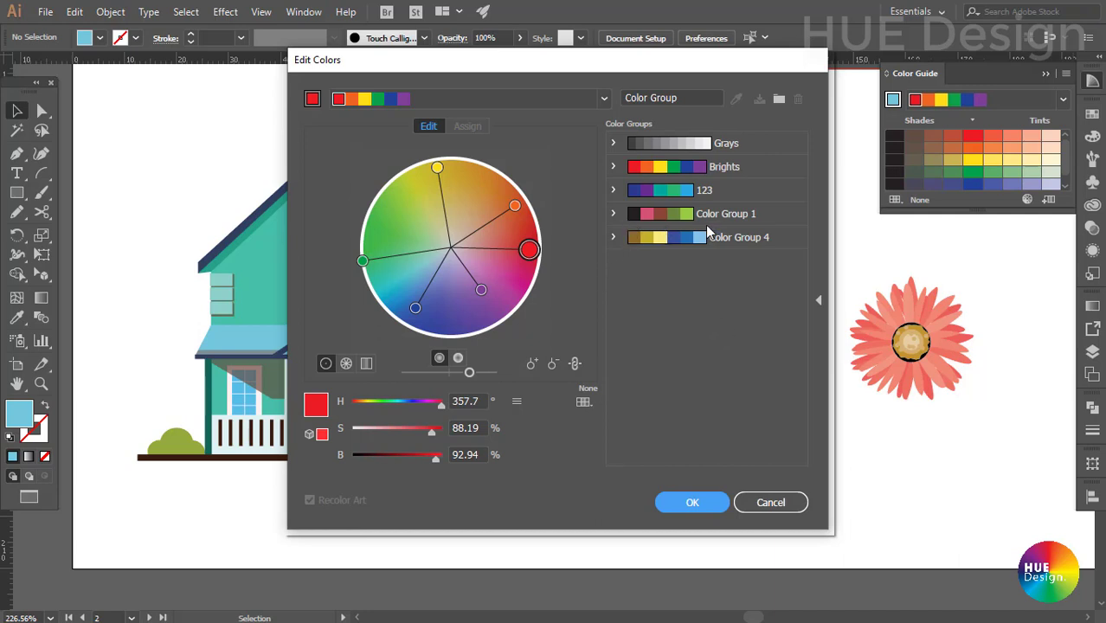
click(622, 314)
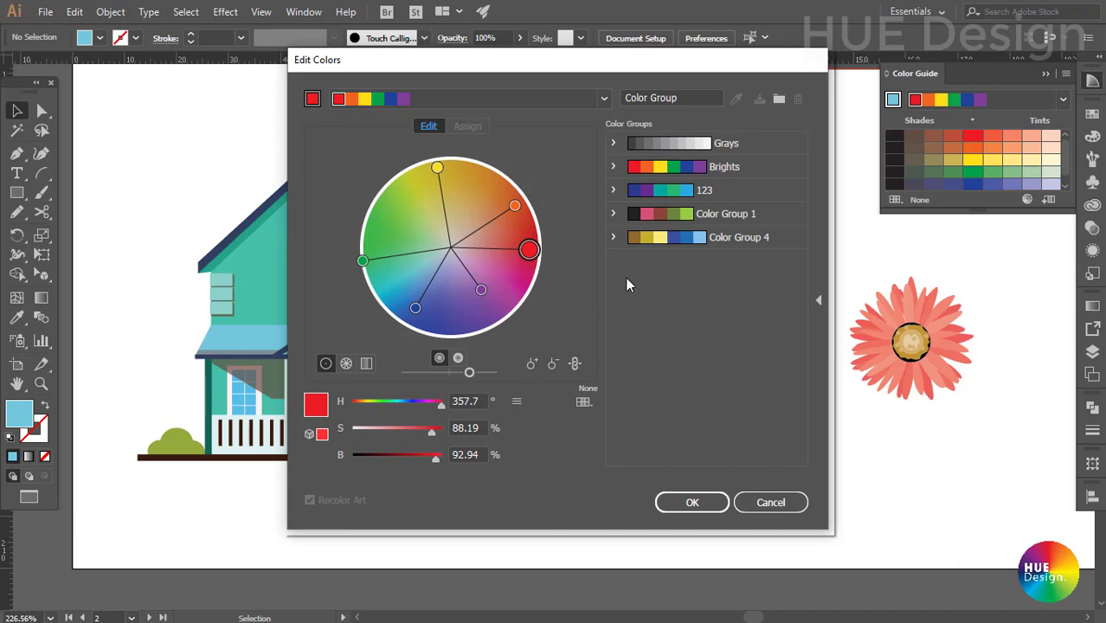
key(Escape)
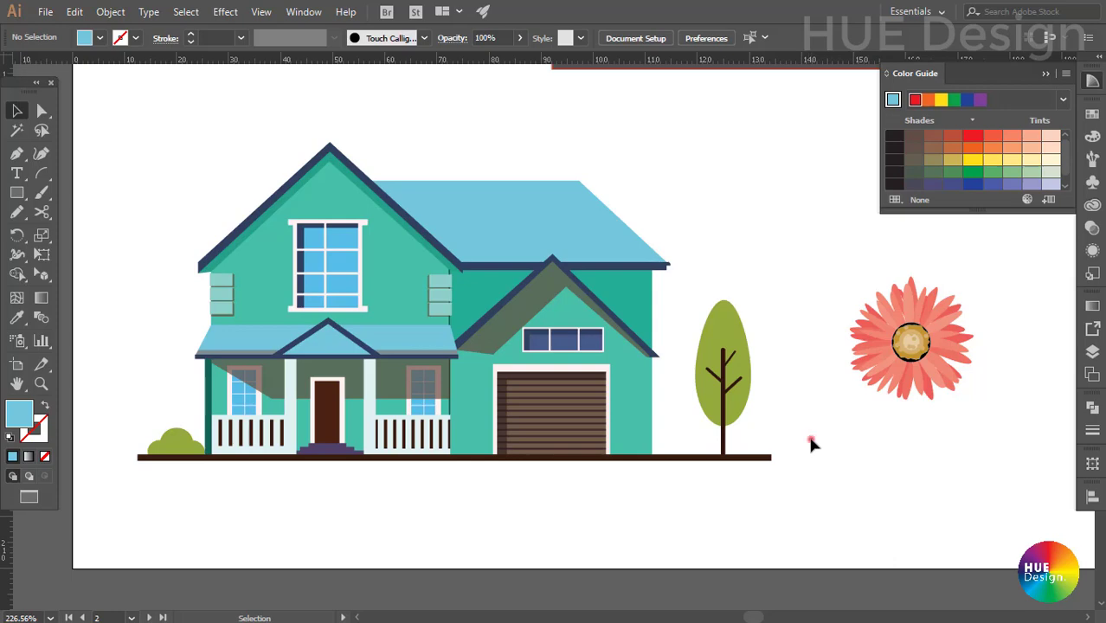
click(811, 439)
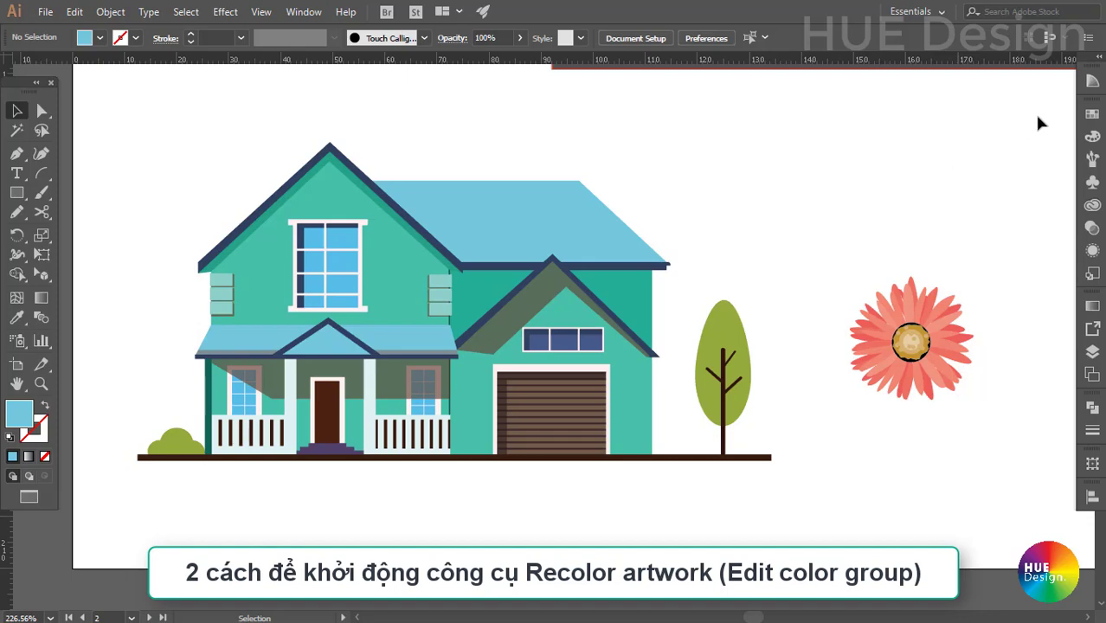
click(1092, 82)
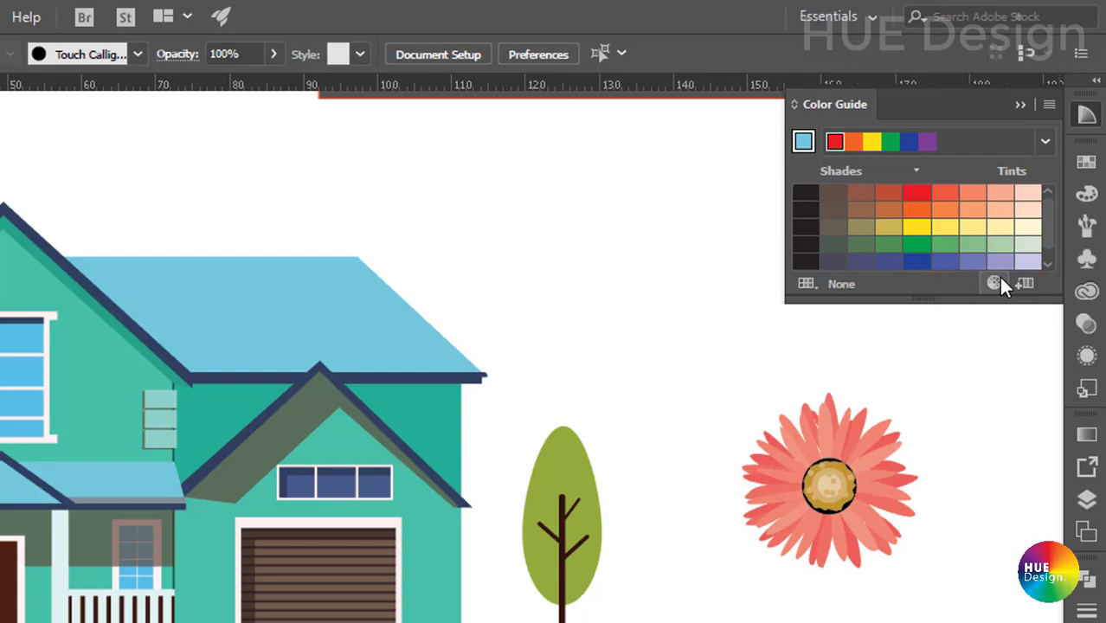
Swap the Color Guide for the Swatches panel and select a saved colour group
click(994, 283)
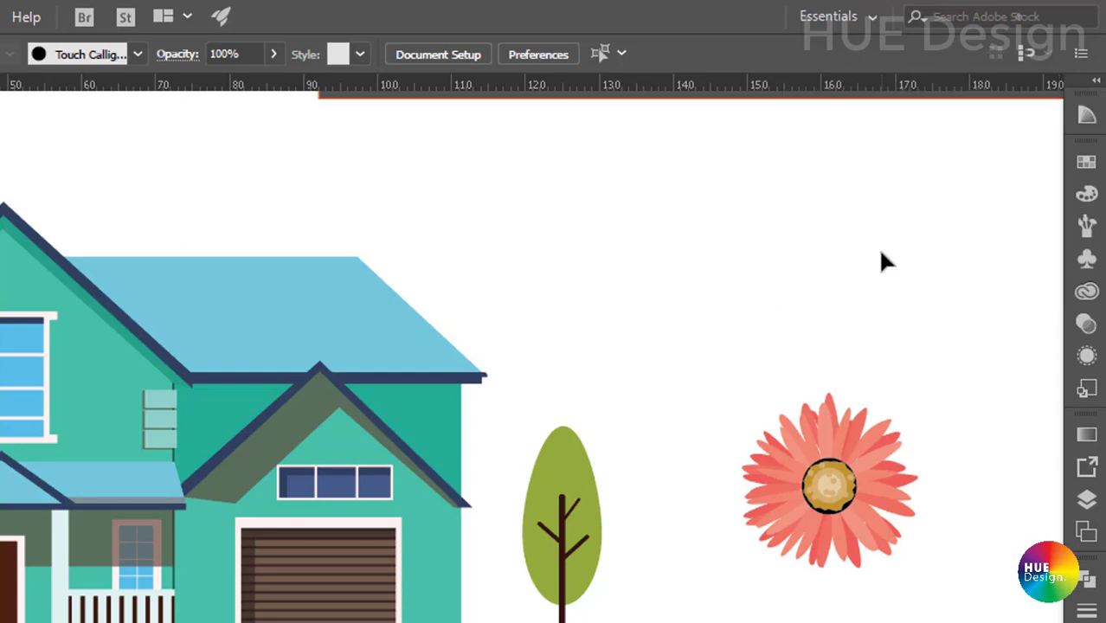
click(1088, 164)
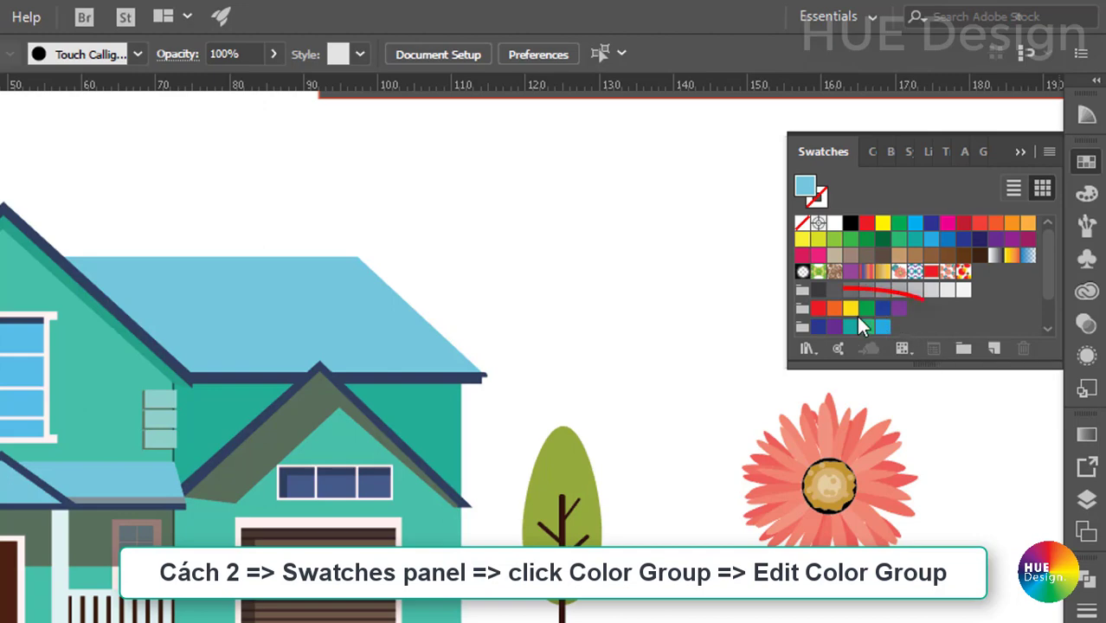
click(802, 311)
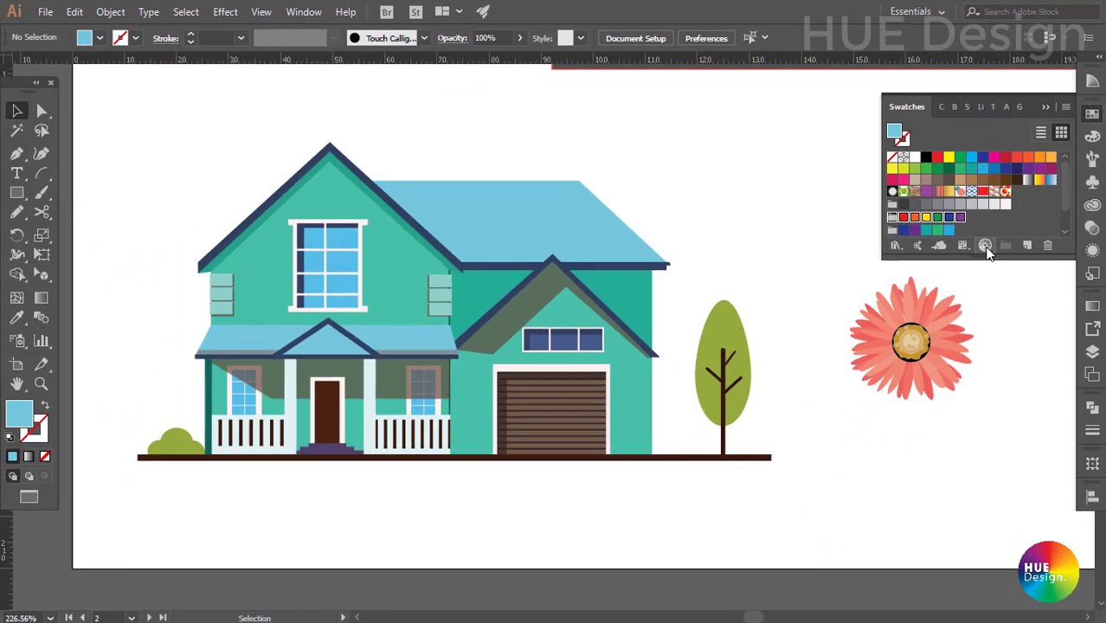
click(986, 246)
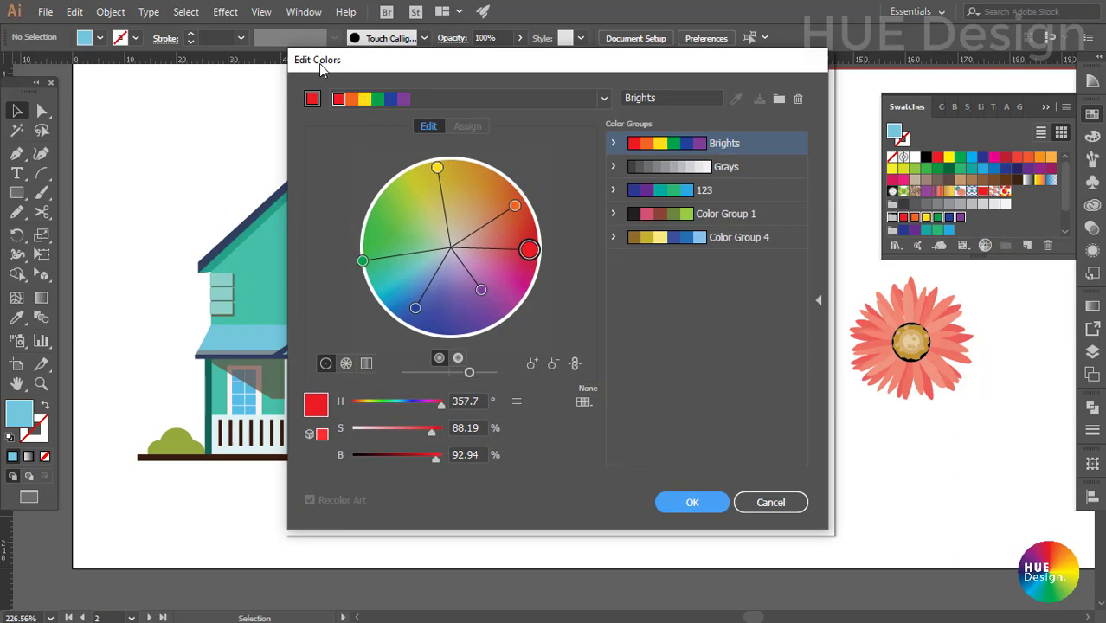
click(762, 502)
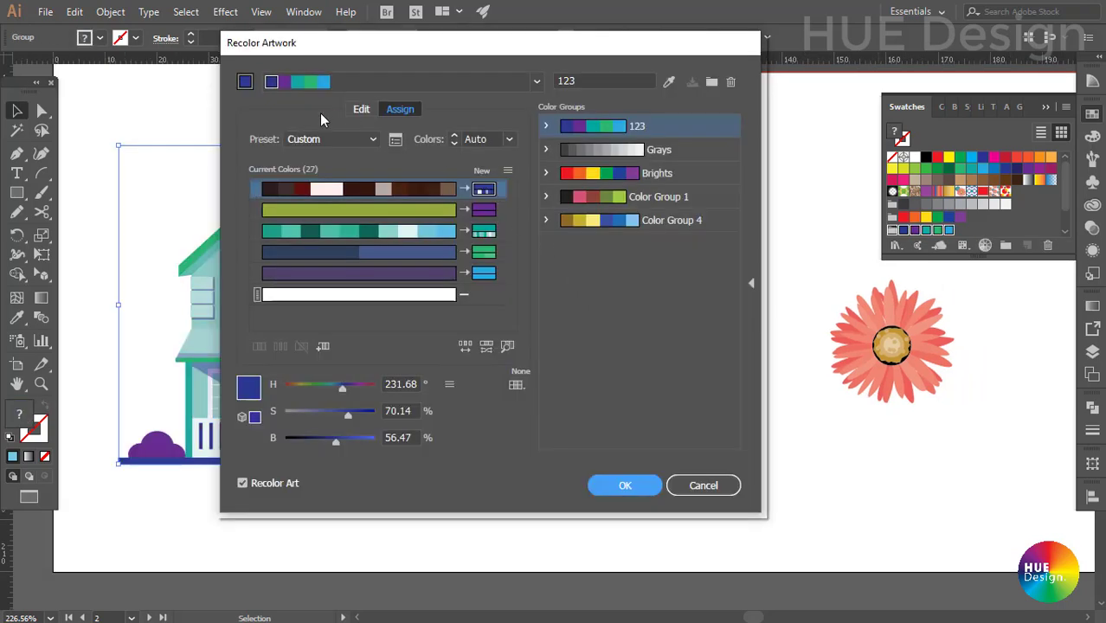
Nudge the Recolor Artwork dialog down and compare Assign and Edit, ending on the 123 wheel
drag(308, 42, 307, 57)
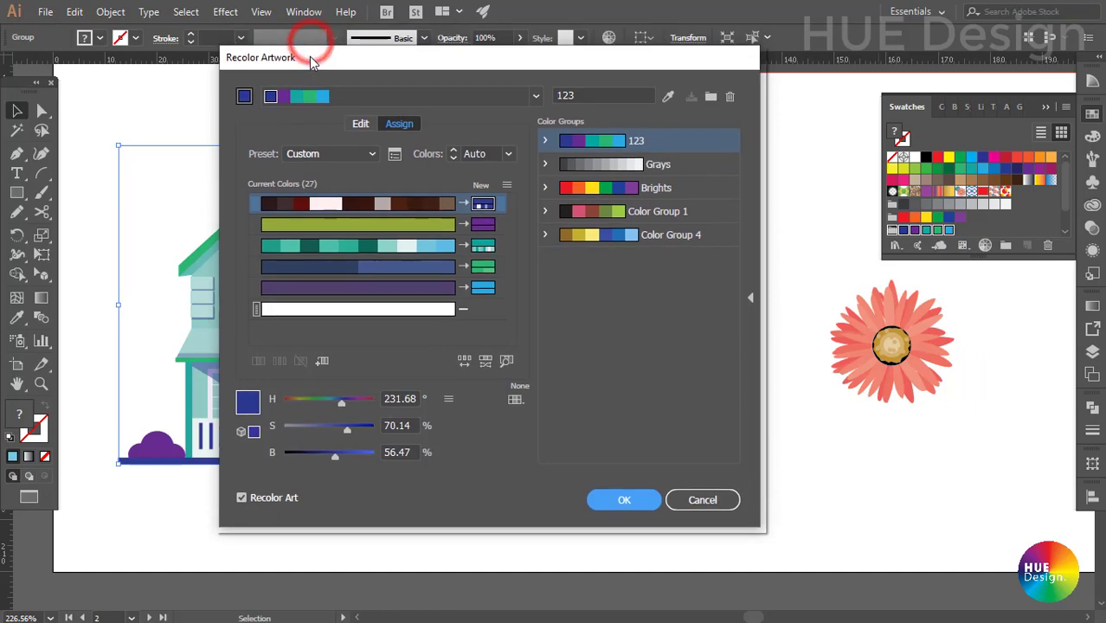
click(359, 126)
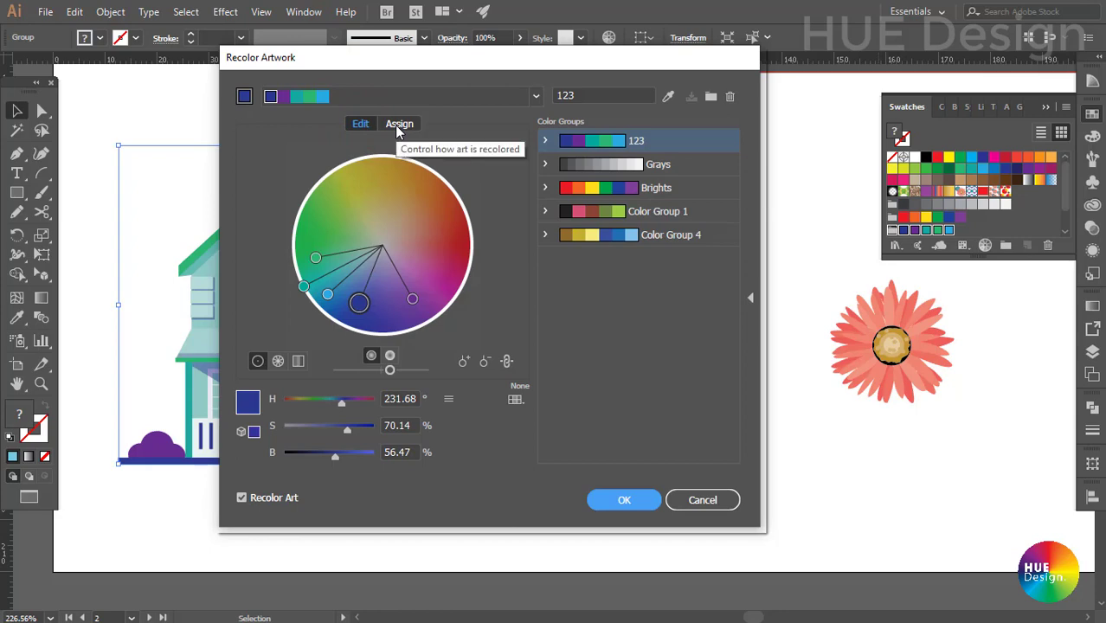
click(394, 124)
click(360, 125)
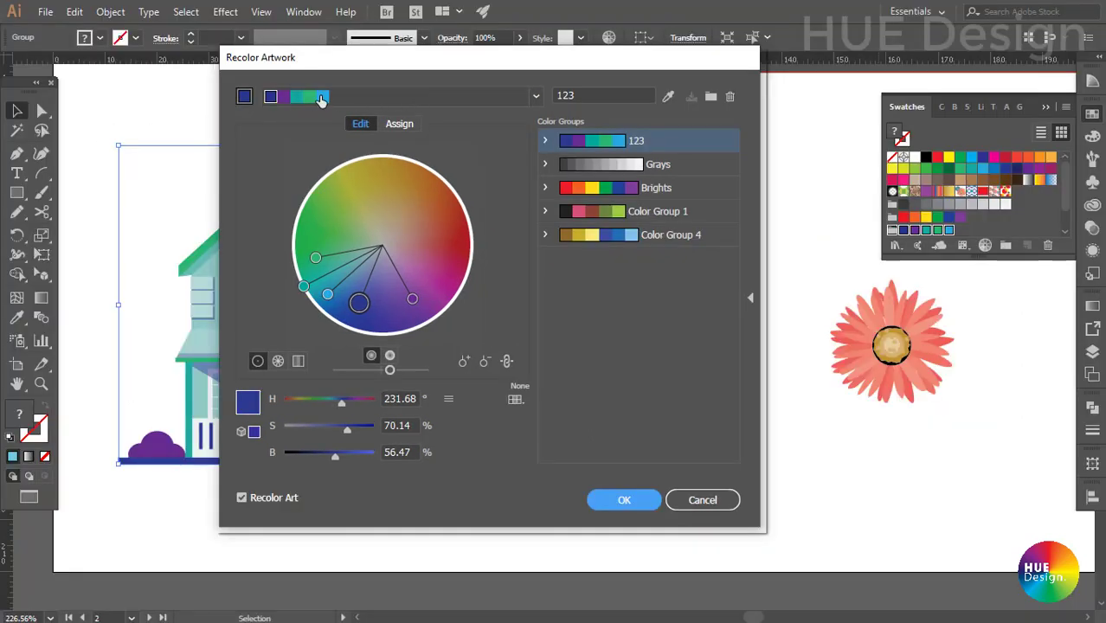
click(534, 96)
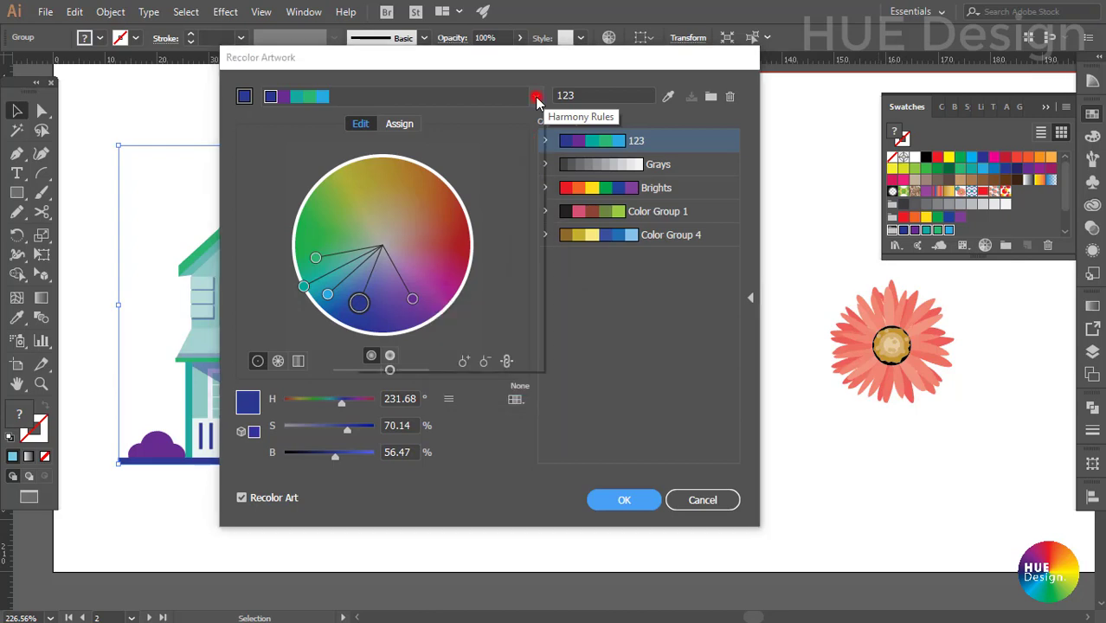
scroll(443, 324, down, 3)
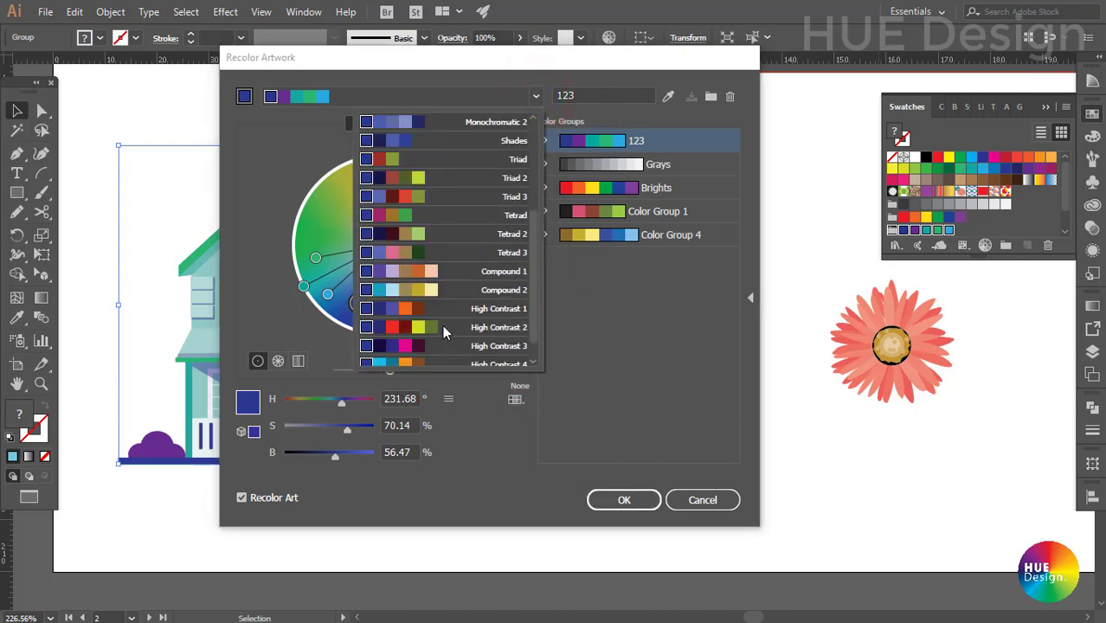
scroll(440, 317, down, 1)
scroll(440, 307, up, 4)
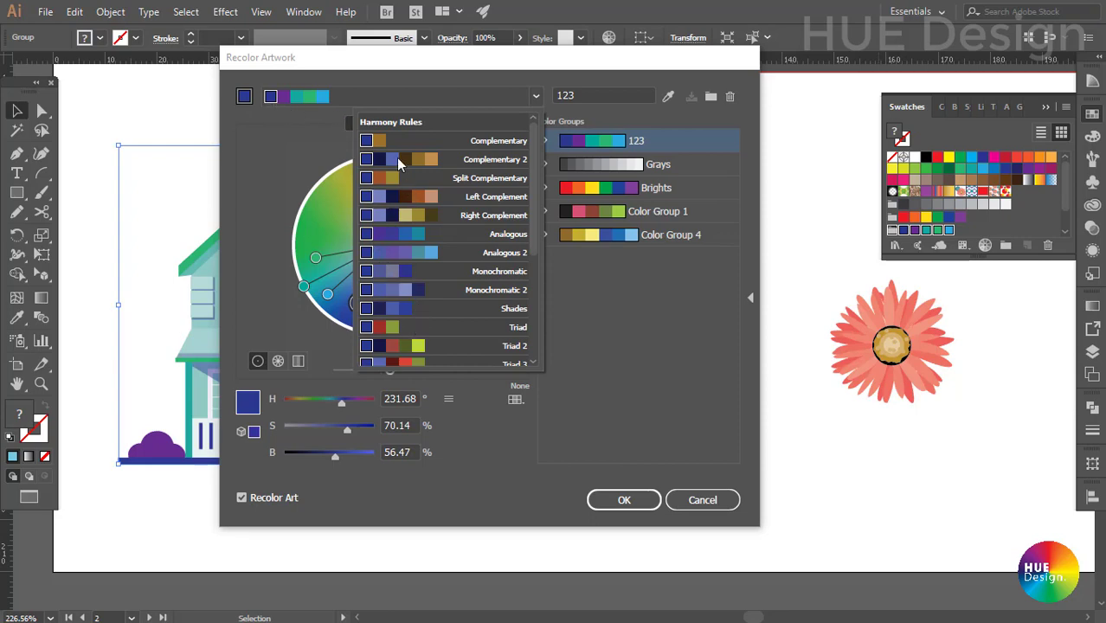
click(597, 311)
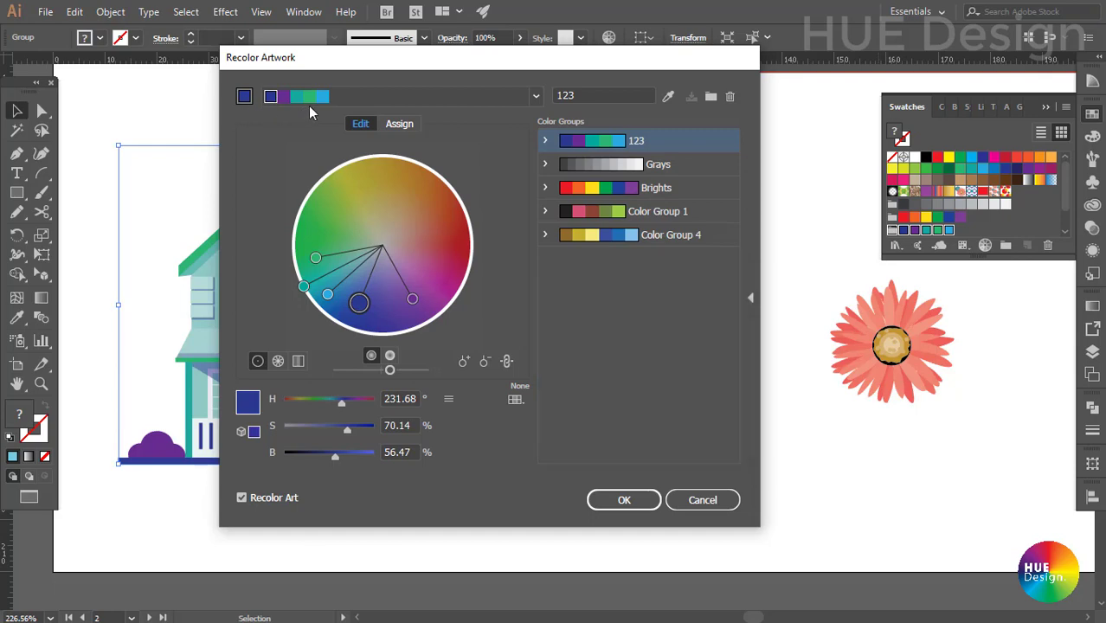
Select the dark blue base colour and switch its values from CMYK through RGB to HSB
click(325, 98)
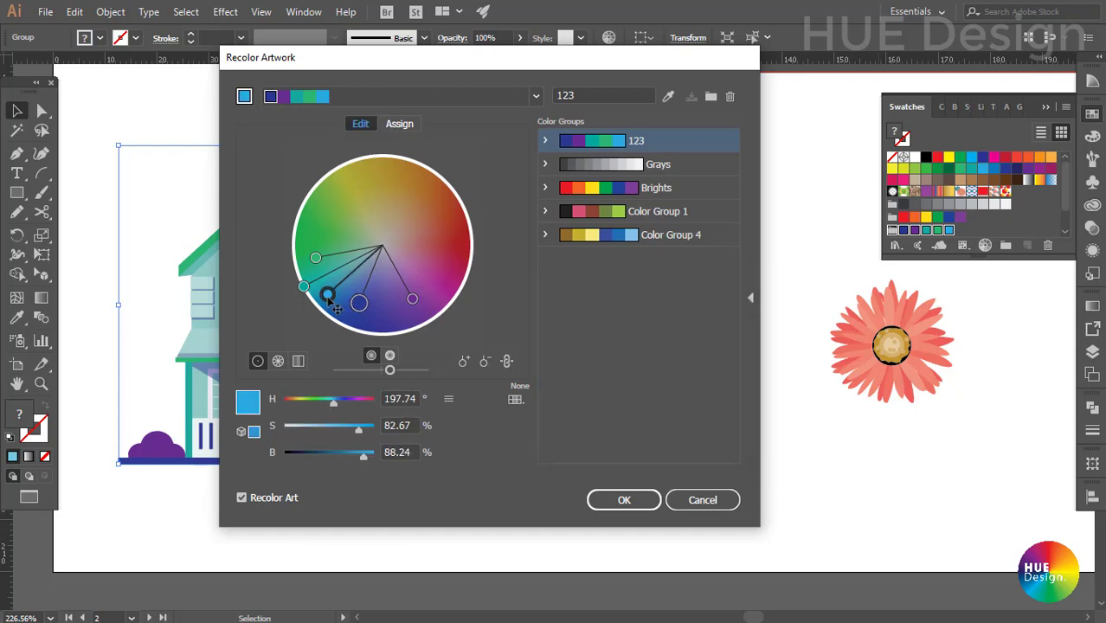
click(359, 303)
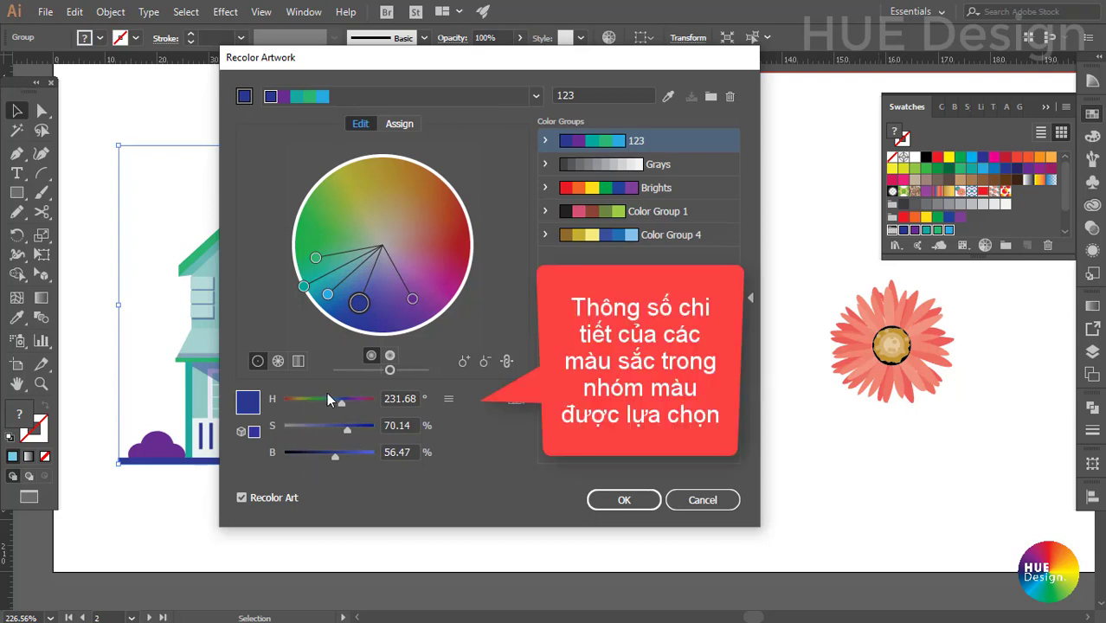
click(448, 397)
click(459, 449)
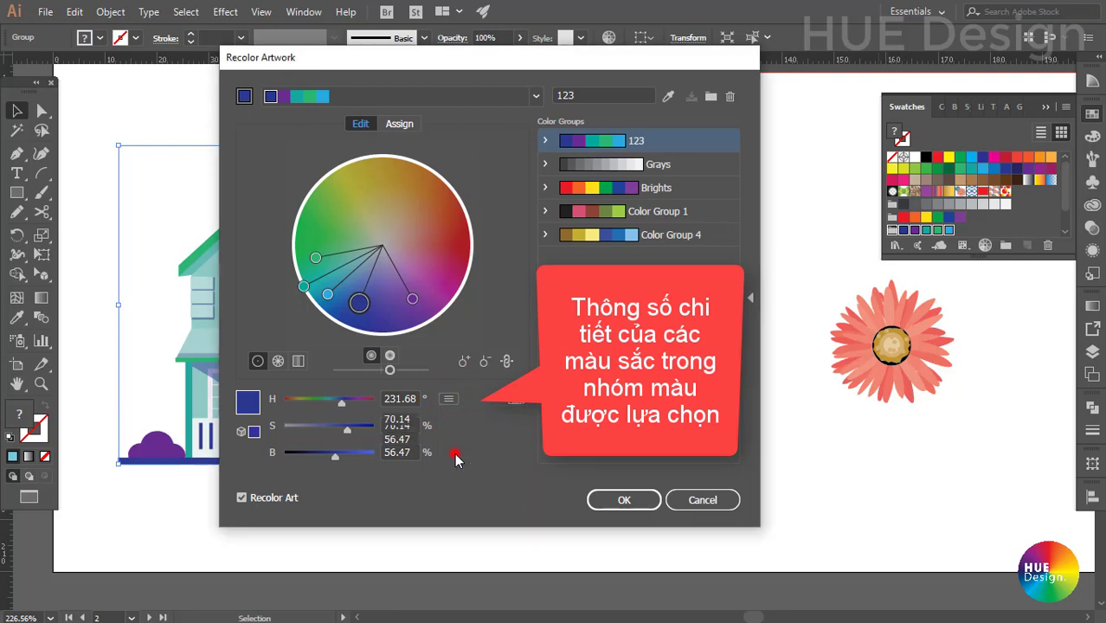
click(443, 398)
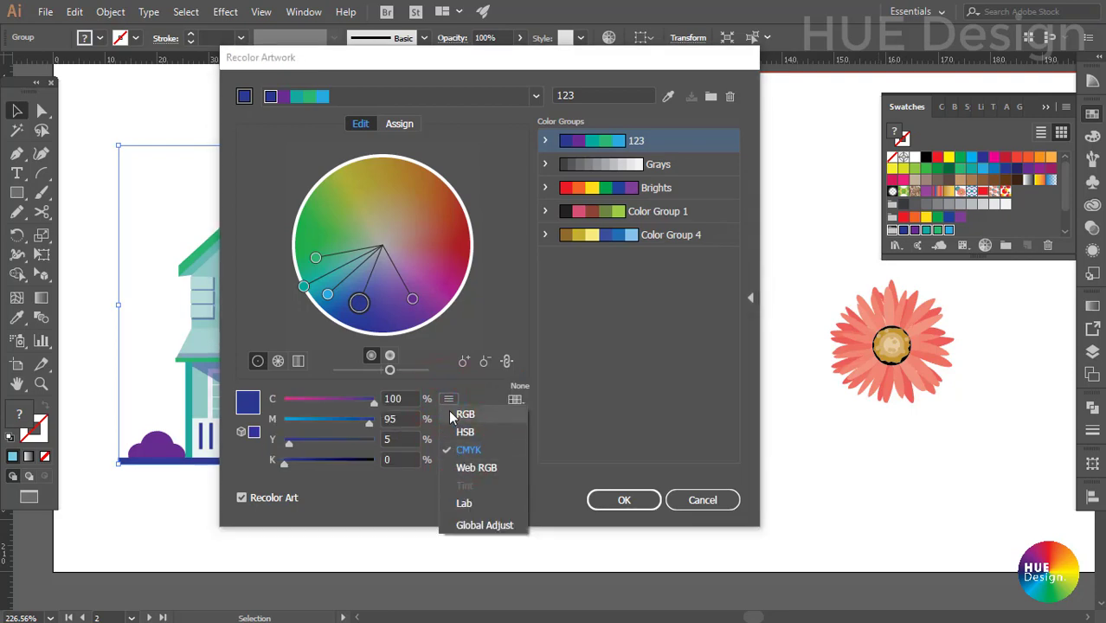
click(458, 415)
click(448, 399)
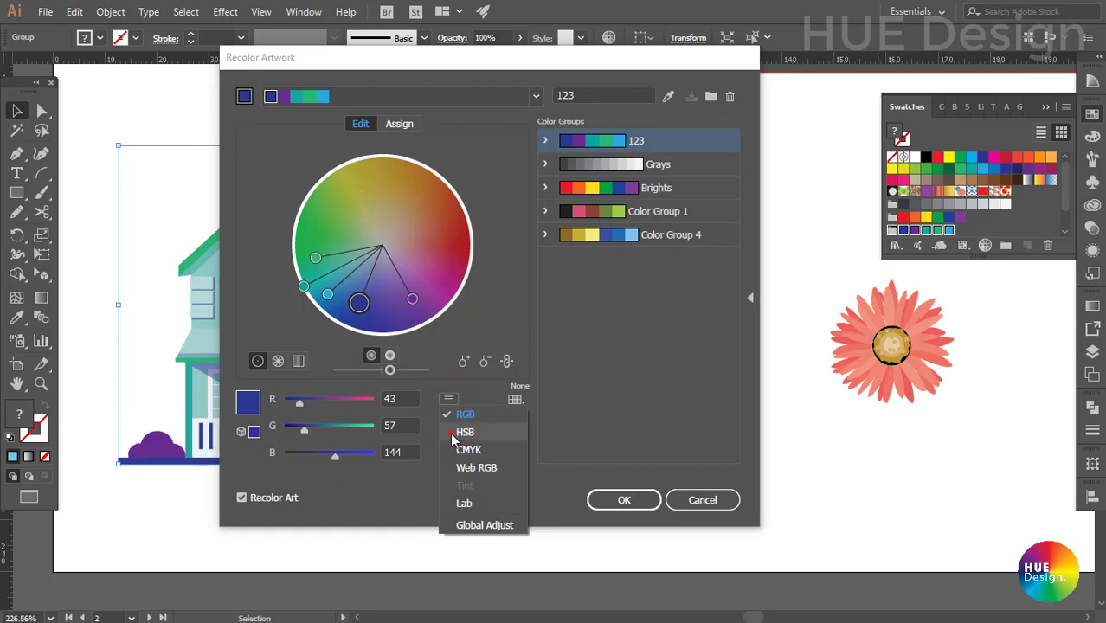
click(451, 434)
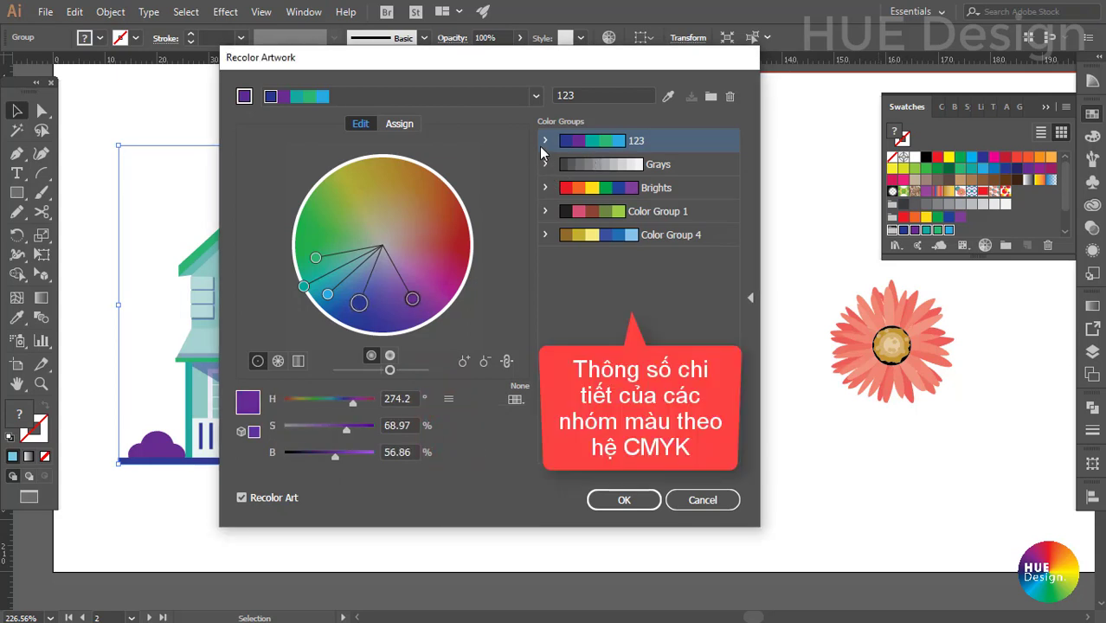
Expand and collapse the 123 group to inspect its values, then show the smooth wheel
click(544, 141)
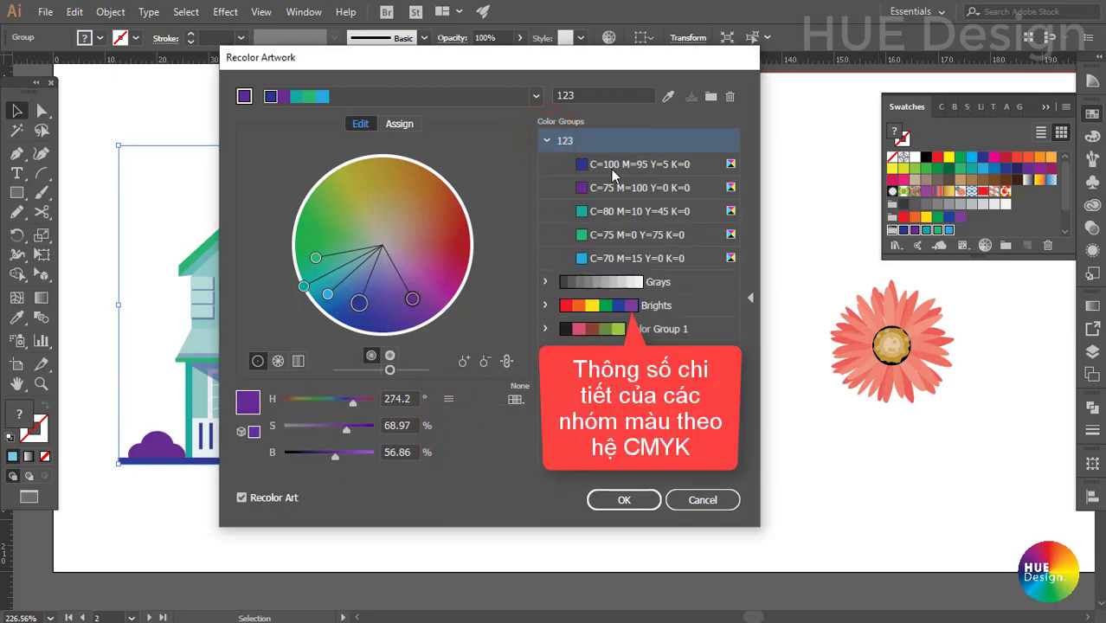
click(545, 285)
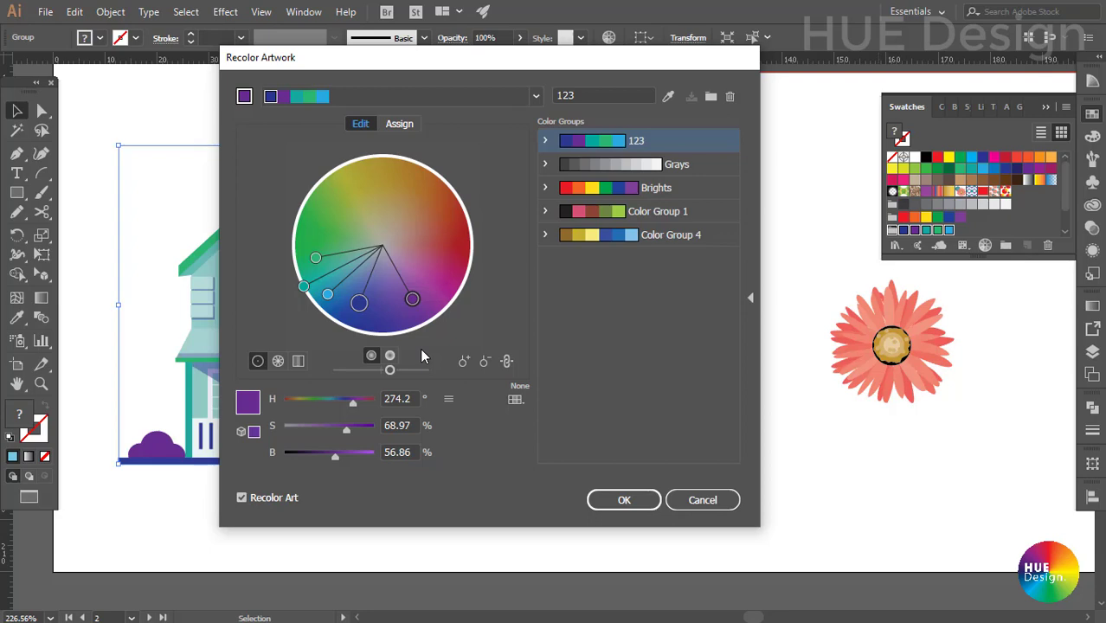
click(260, 362)
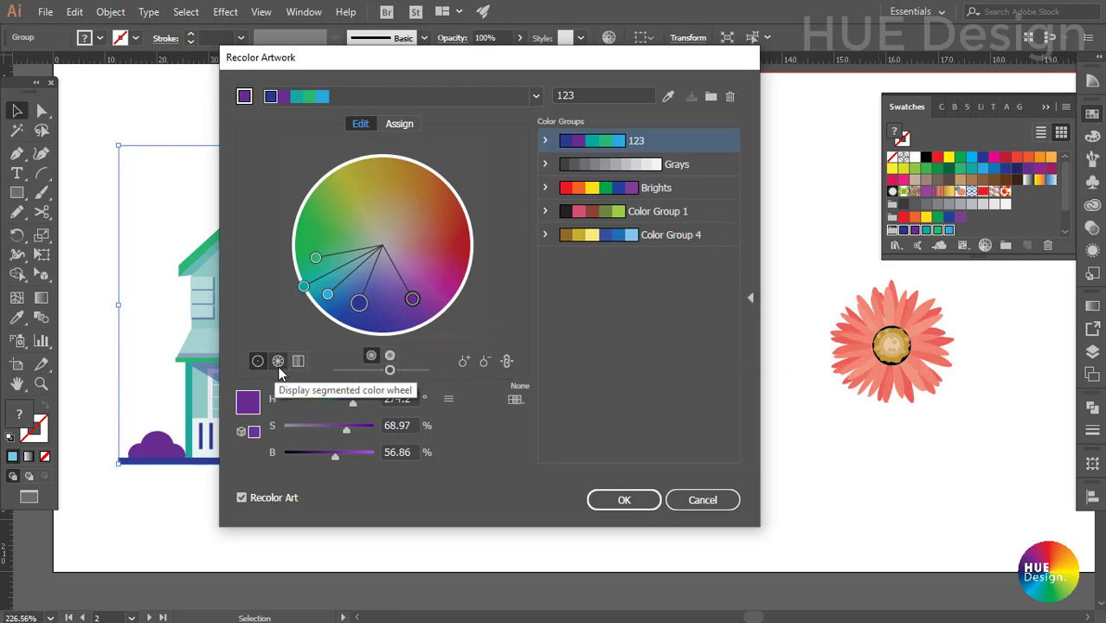
click(279, 362)
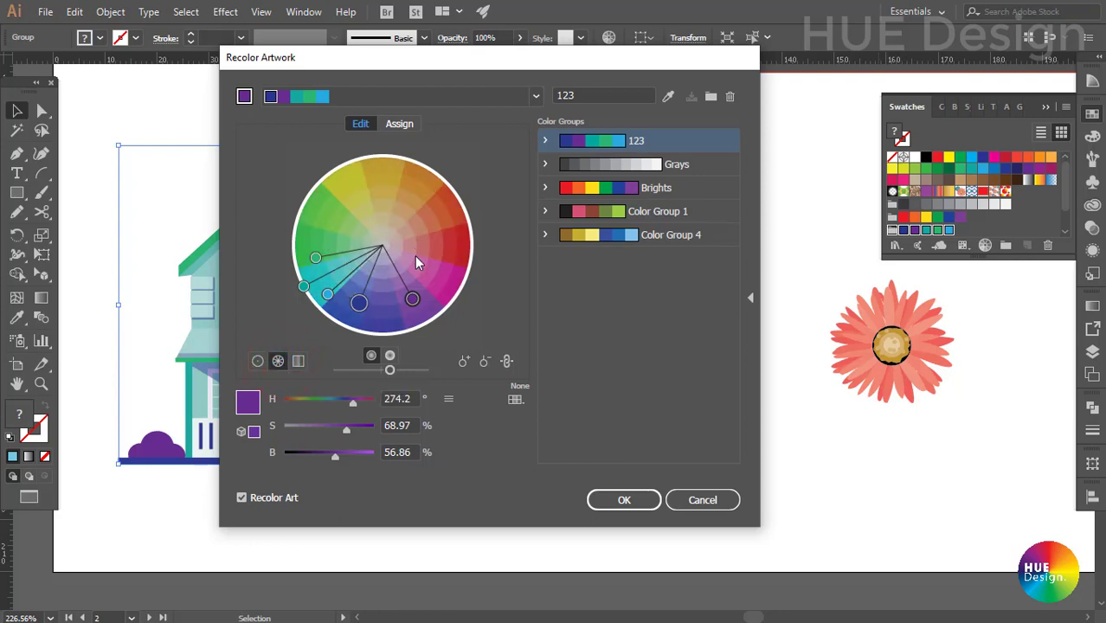
click(277, 361)
click(298, 362)
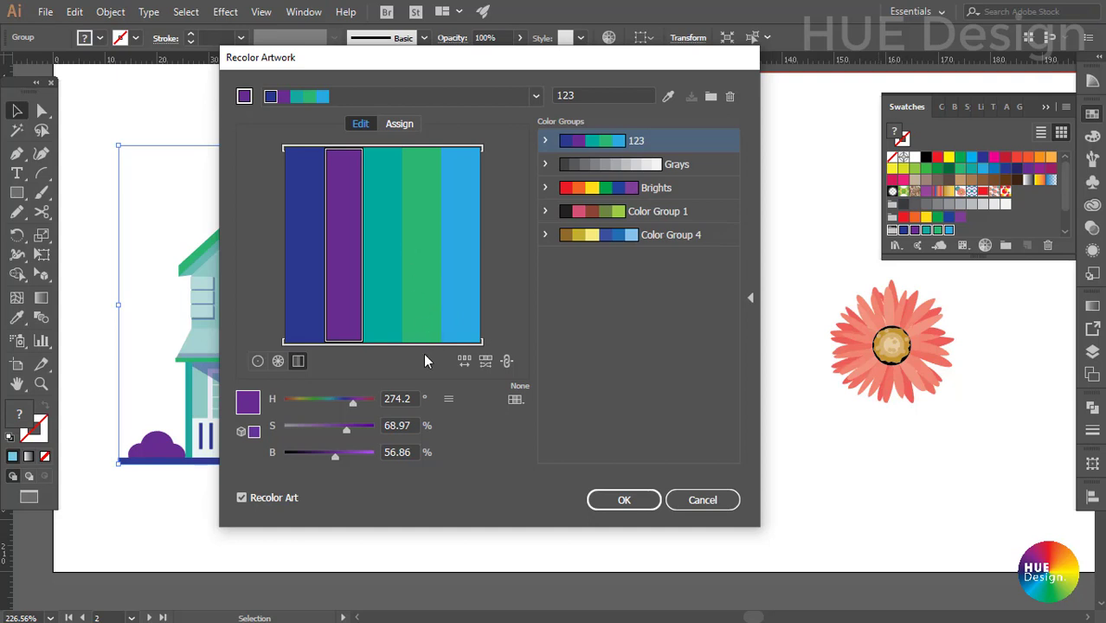
click(258, 363)
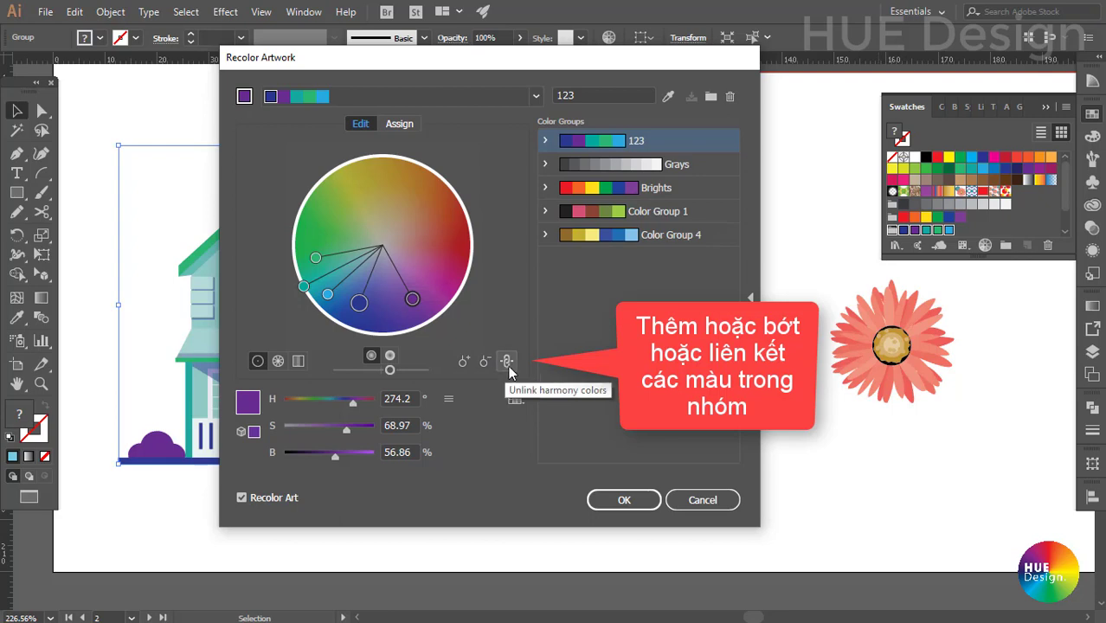
Add a fully saturated red to the harmony, then remove both the red and cyan colours
click(462, 366)
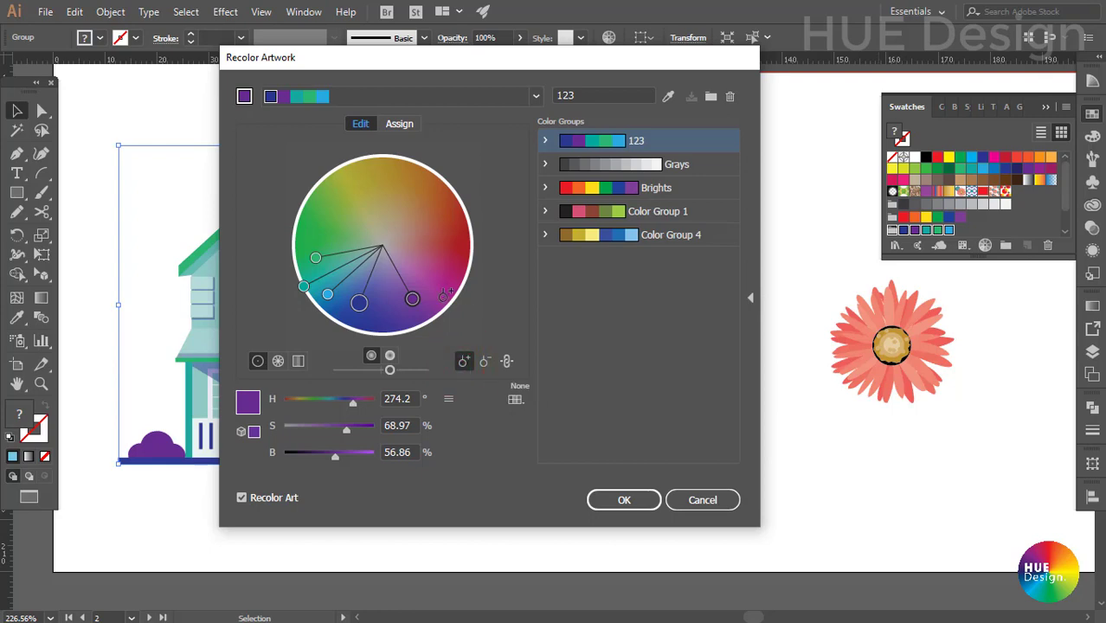
click(448, 230)
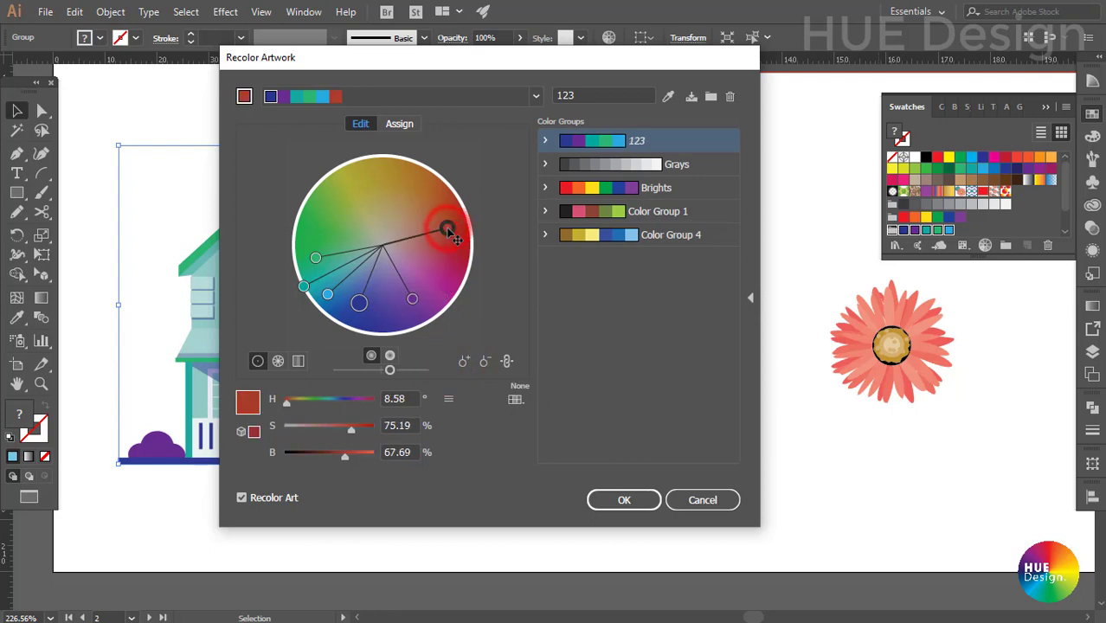
click(449, 231)
click(486, 364)
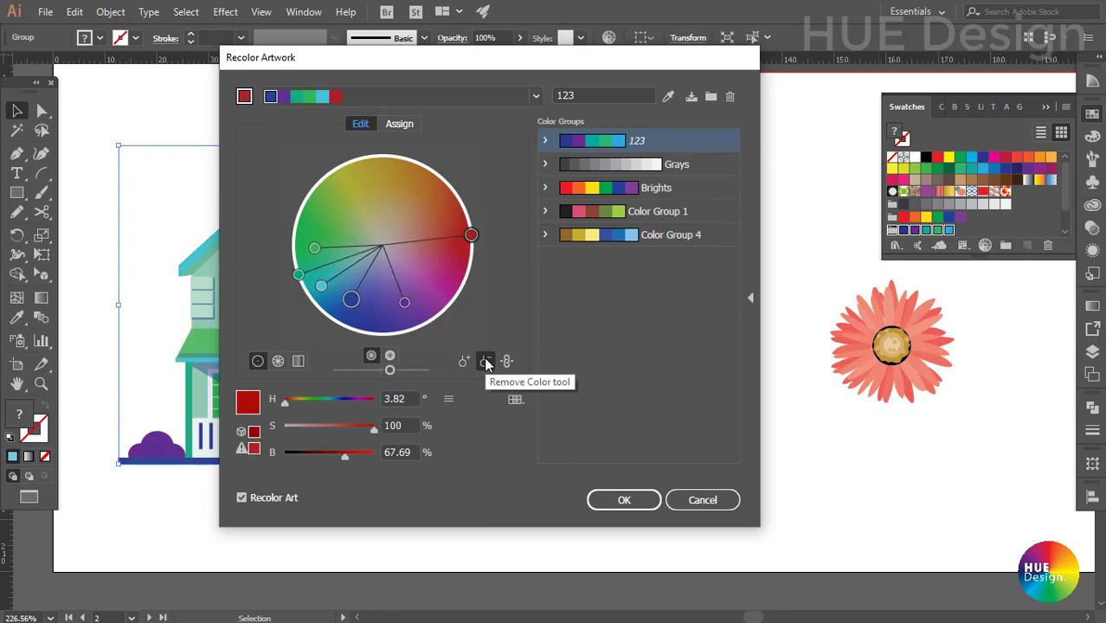
drag(447, 227, 473, 235)
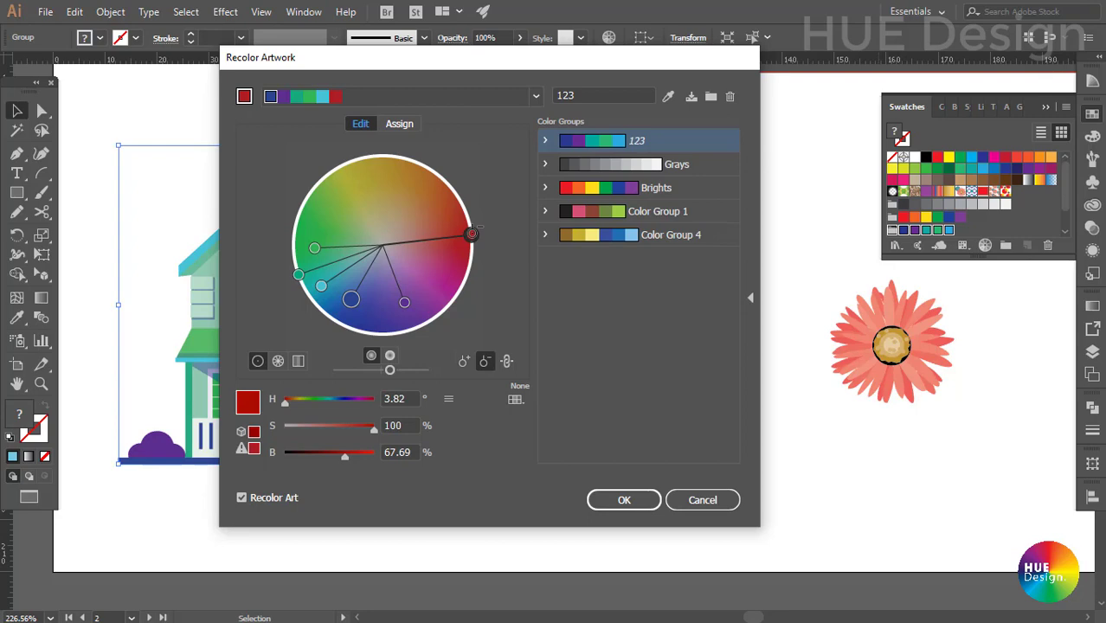
click(471, 233)
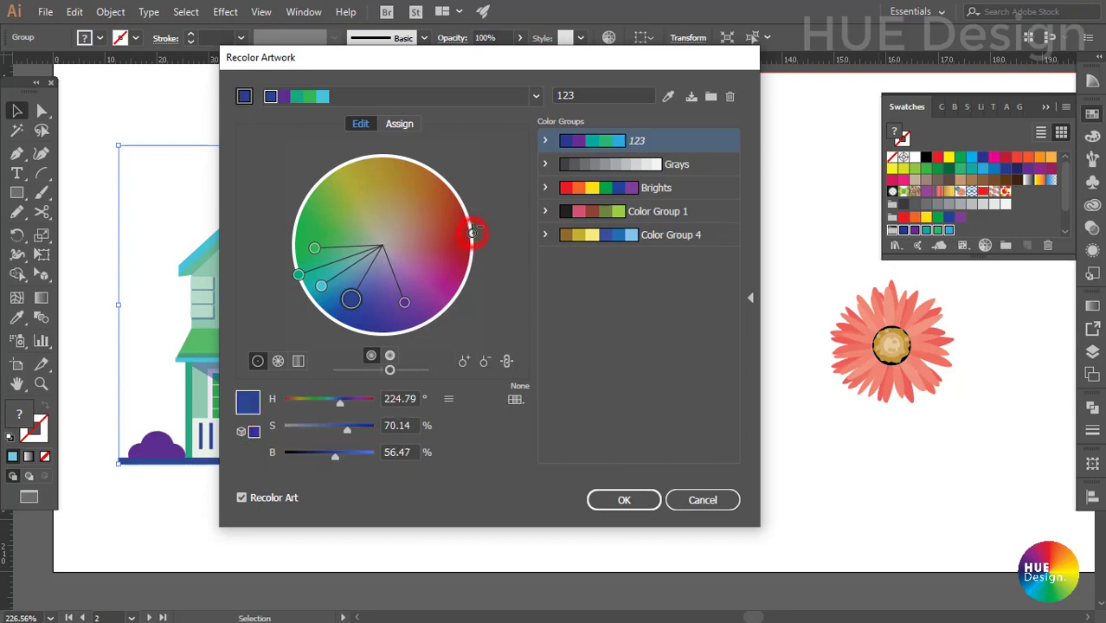
click(484, 361)
click(320, 285)
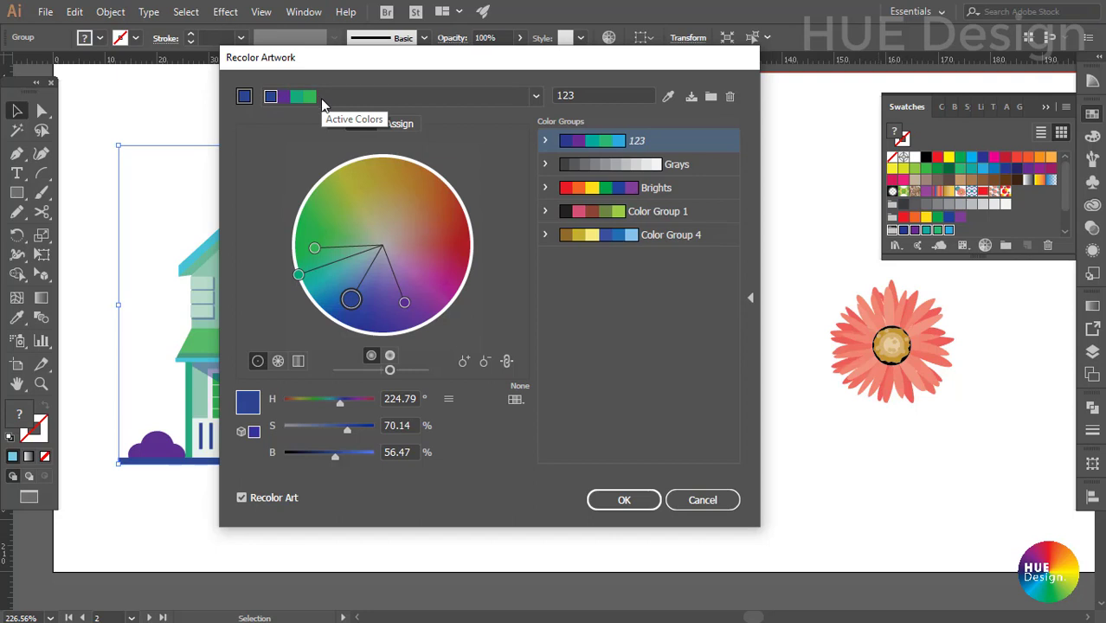
Unlink to shift colours toward orange-brown and blue, relink, rotate the harmony, undoing the pink result
click(508, 364)
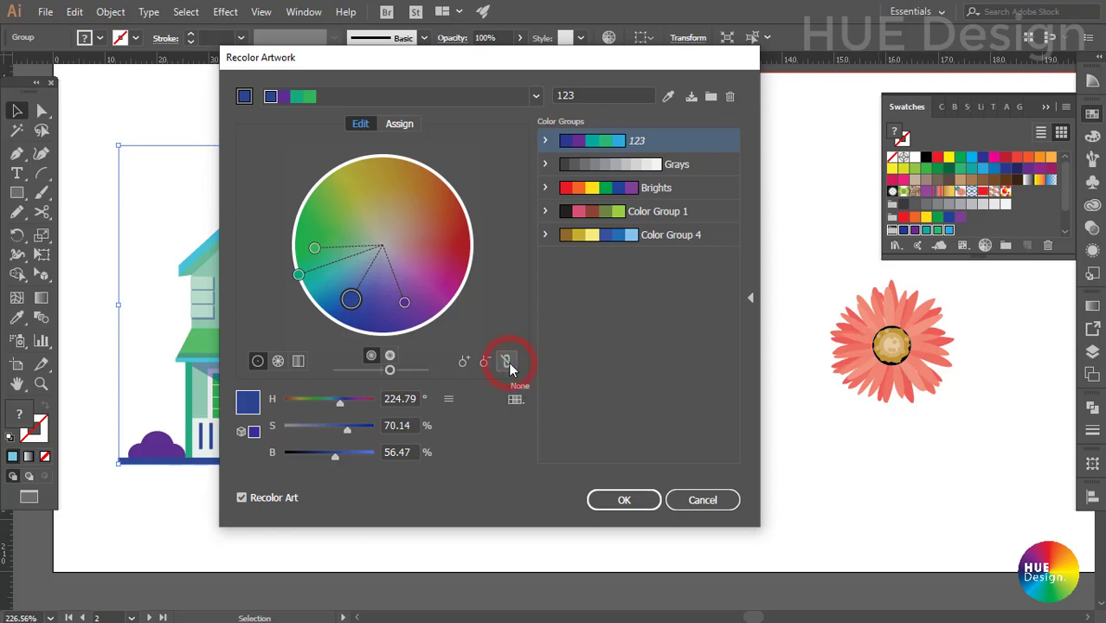
mouse_move(406, 305)
mouse_down()
mouse_move(432, 188)
mouse_move(427, 287)
mouse_up()
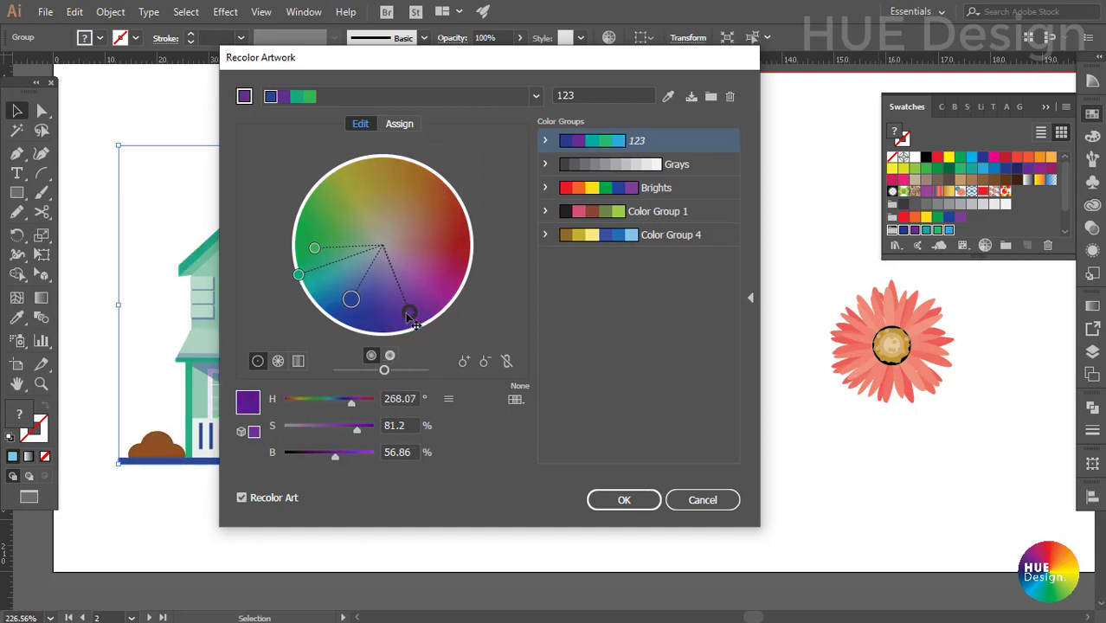
drag(350, 298, 345, 285)
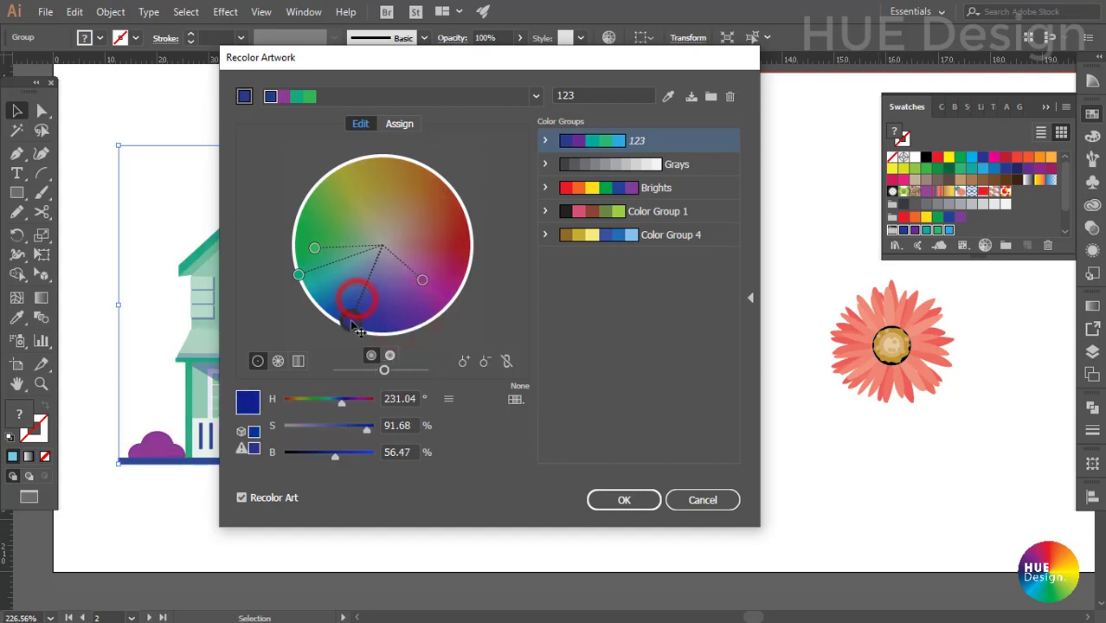
click(507, 361)
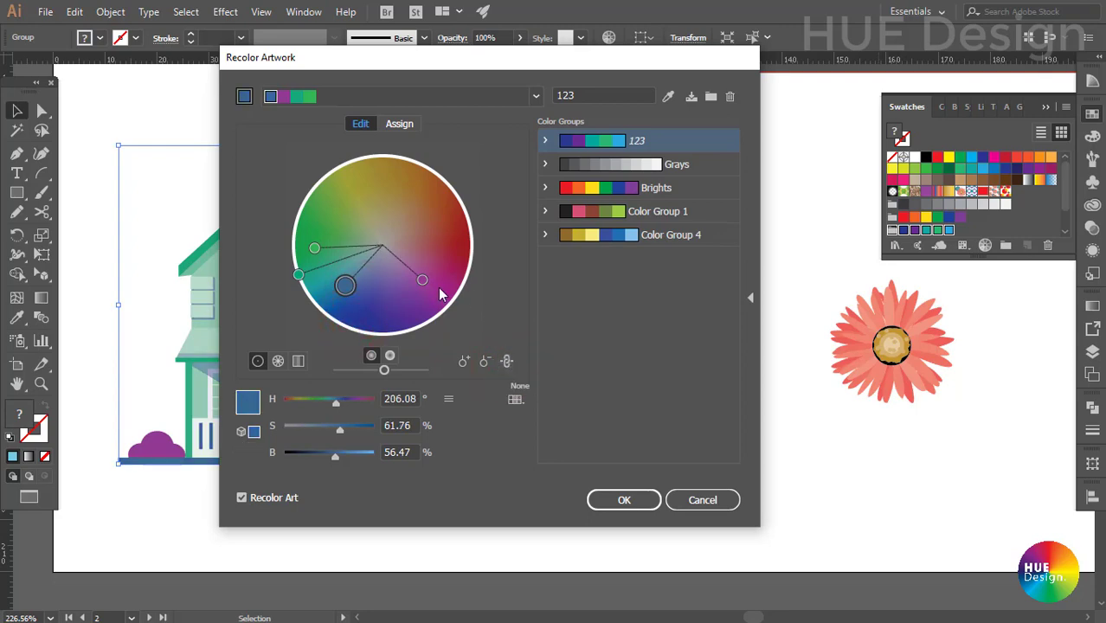
mouse_move(422, 279)
mouse_down()
mouse_move(358, 186)
mouse_move(304, 202)
mouse_move(299, 240)
mouse_move(315, 215)
mouse_up()
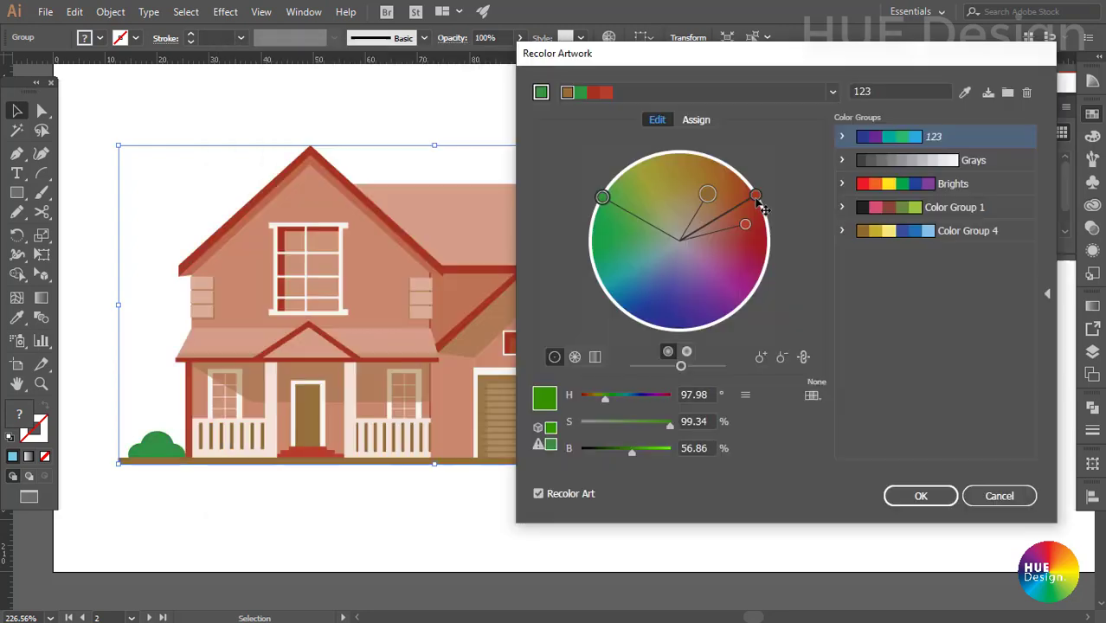
mouse_move(760, 202)
mouse_down()
mouse_move(741, 309)
mouse_move(723, 328)
mouse_move(666, 329)
mouse_move(613, 308)
mouse_move(608, 295)
mouse_move(665, 335)
mouse_move(737, 314)
mouse_move(766, 281)
mouse_up()
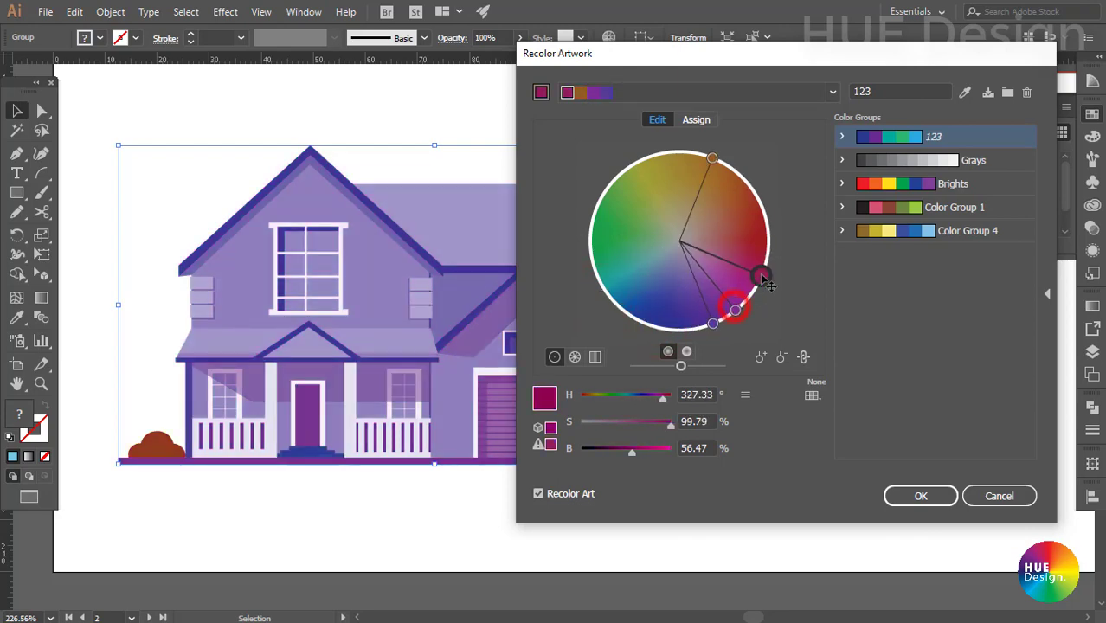
key(ctrl+z)
Add a green colour to the harmony and adjust the blue slightly
click(761, 357)
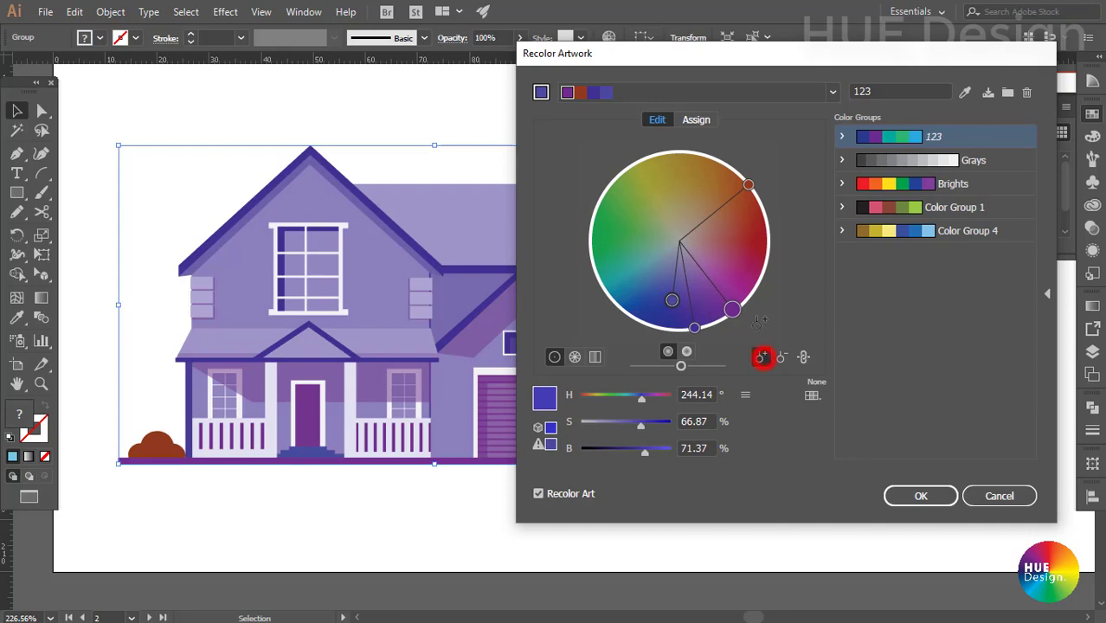
click(617, 237)
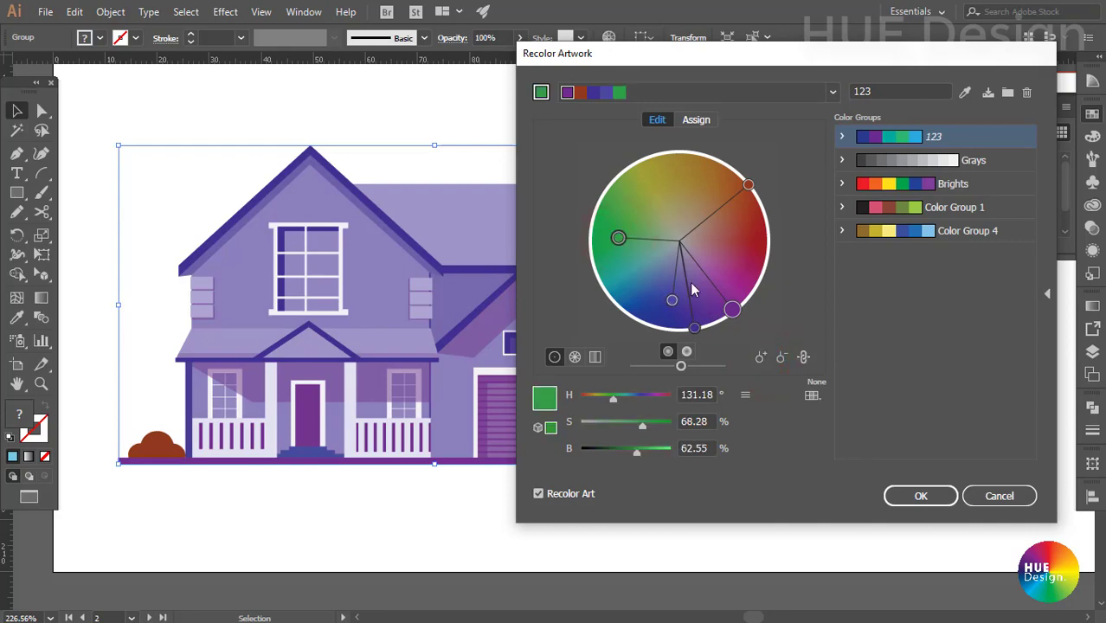
mouse_move(671, 300)
mouse_down()
mouse_move(677, 327)
mouse_move(625, 304)
mouse_up()
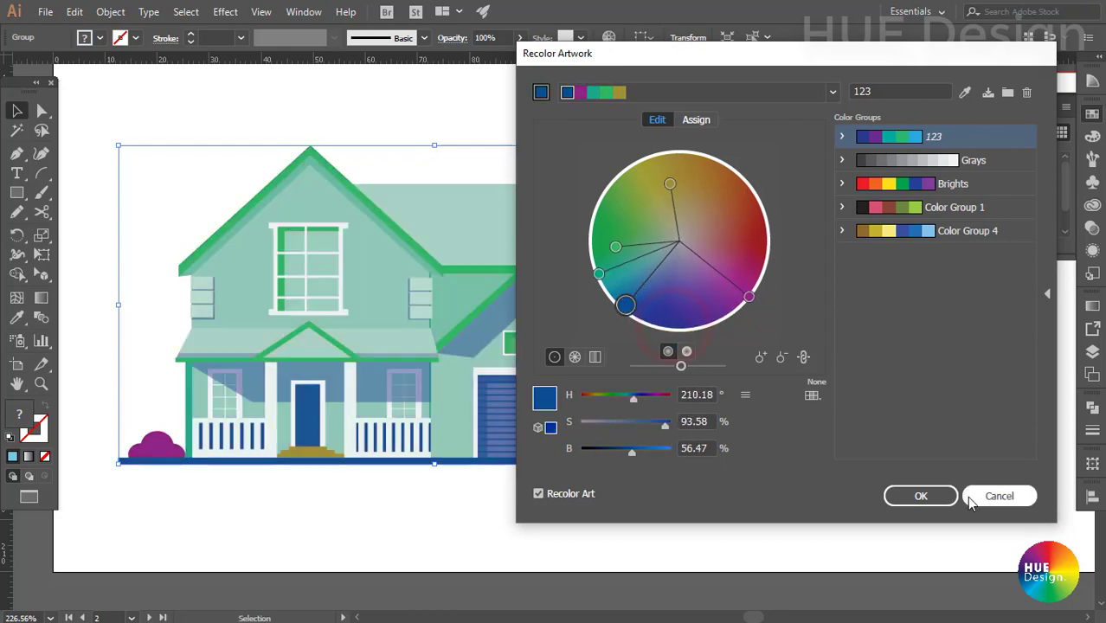
Apply the mint, green and blue recolour and save the edits to swatch group 123
click(921, 502)
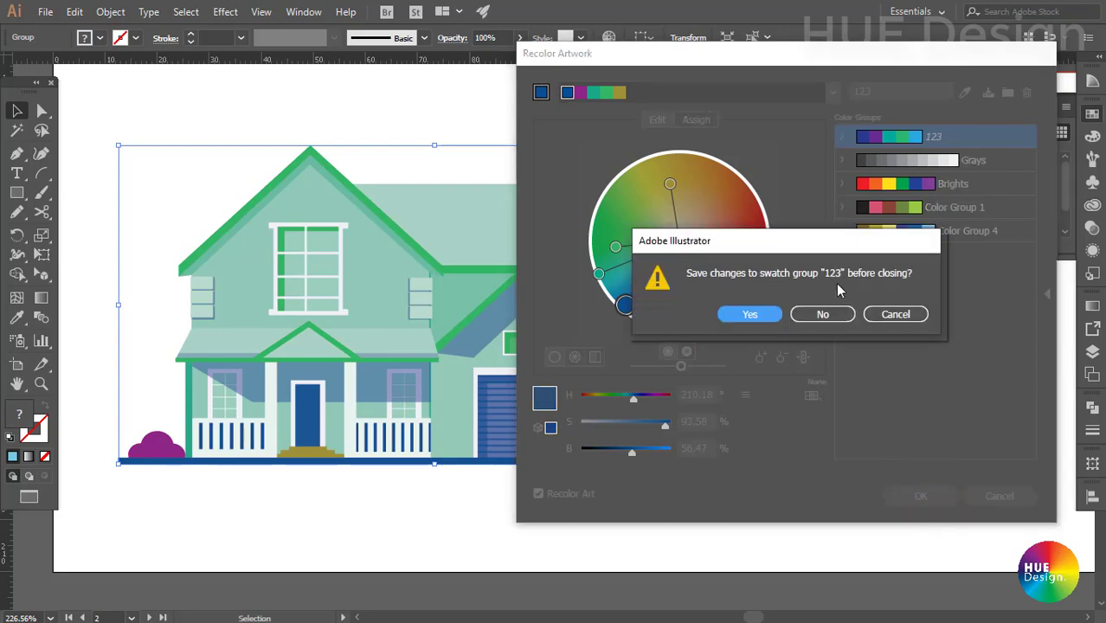
click(765, 315)
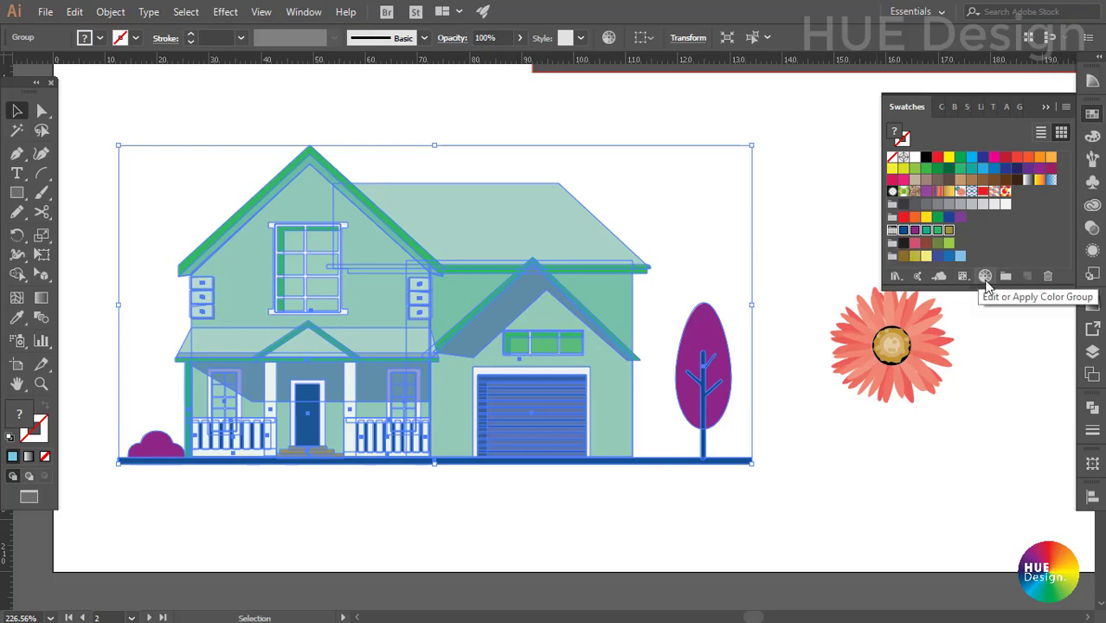
Reopen Recolor Artwork on the house with the 123 group and move the dialog left
click(985, 279)
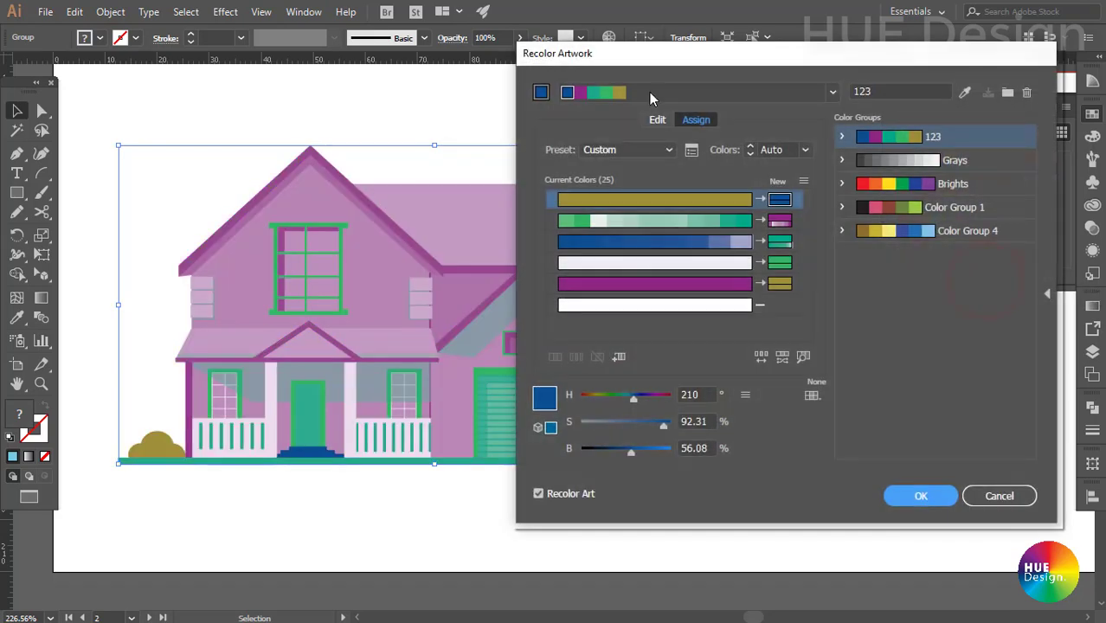
drag(742, 60, 480, 68)
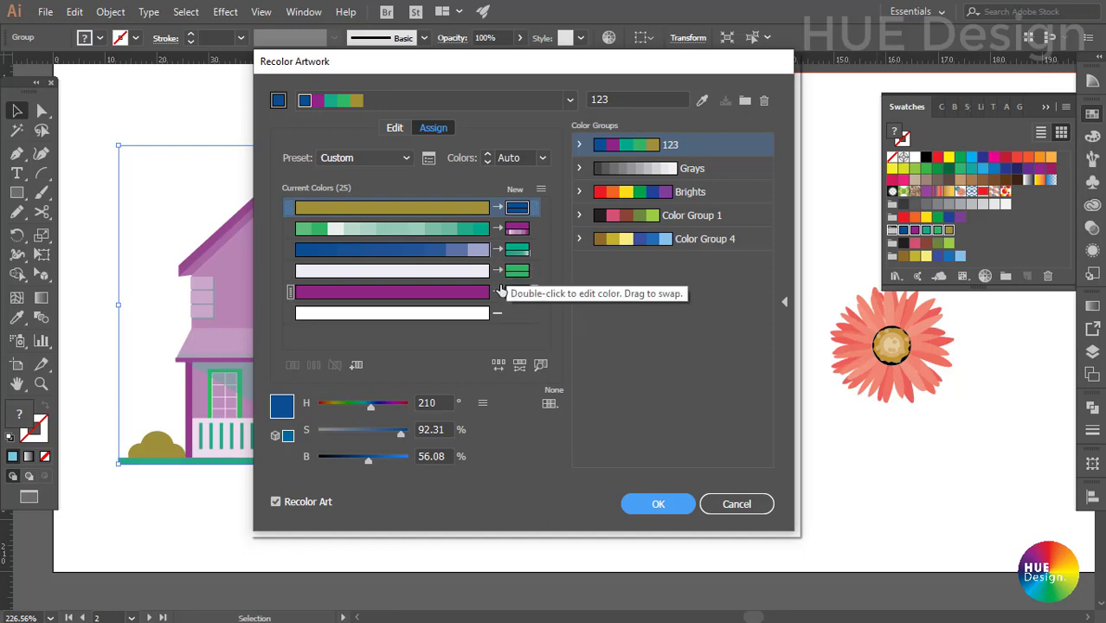
Shuffle the house's colour order several times, then randomize saturation and brightness repeatedly
click(499, 365)
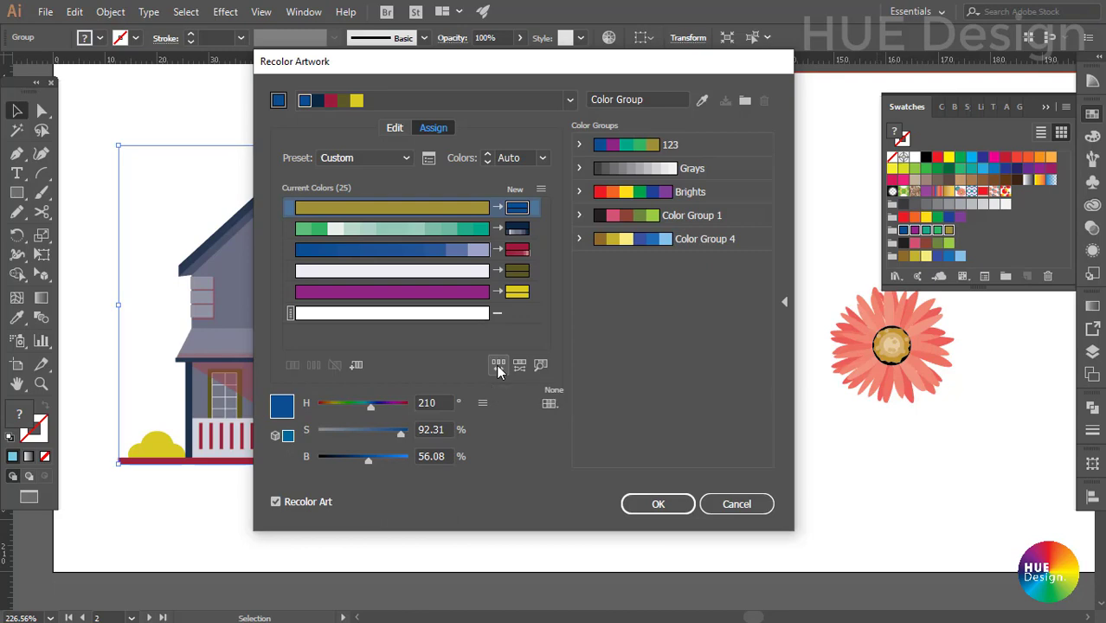
click(499, 365)
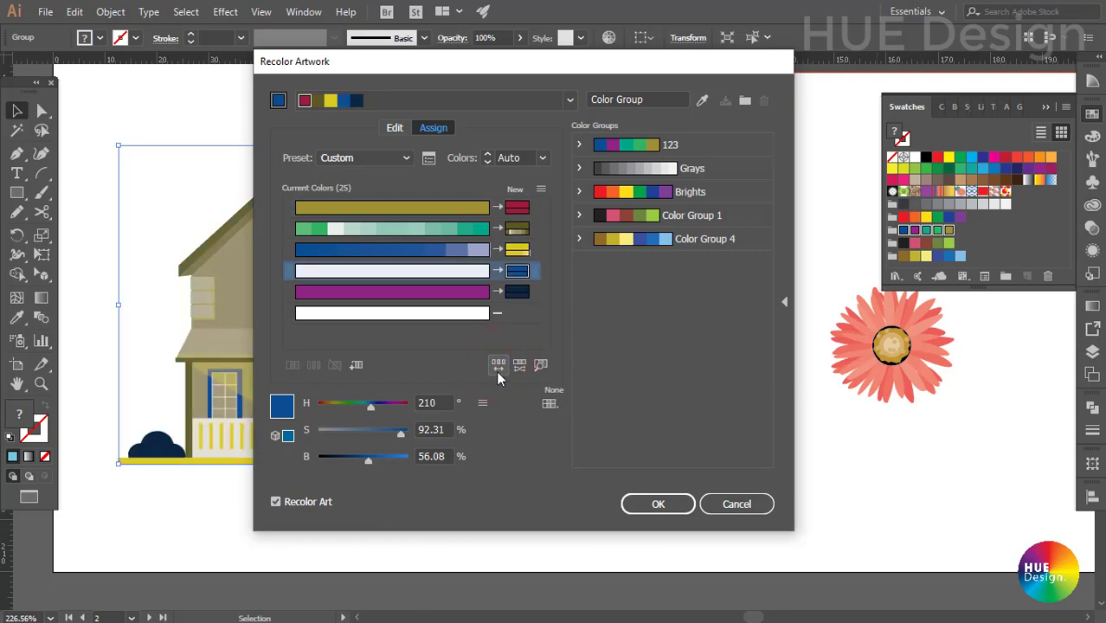
drag(494, 58, 795, 64)
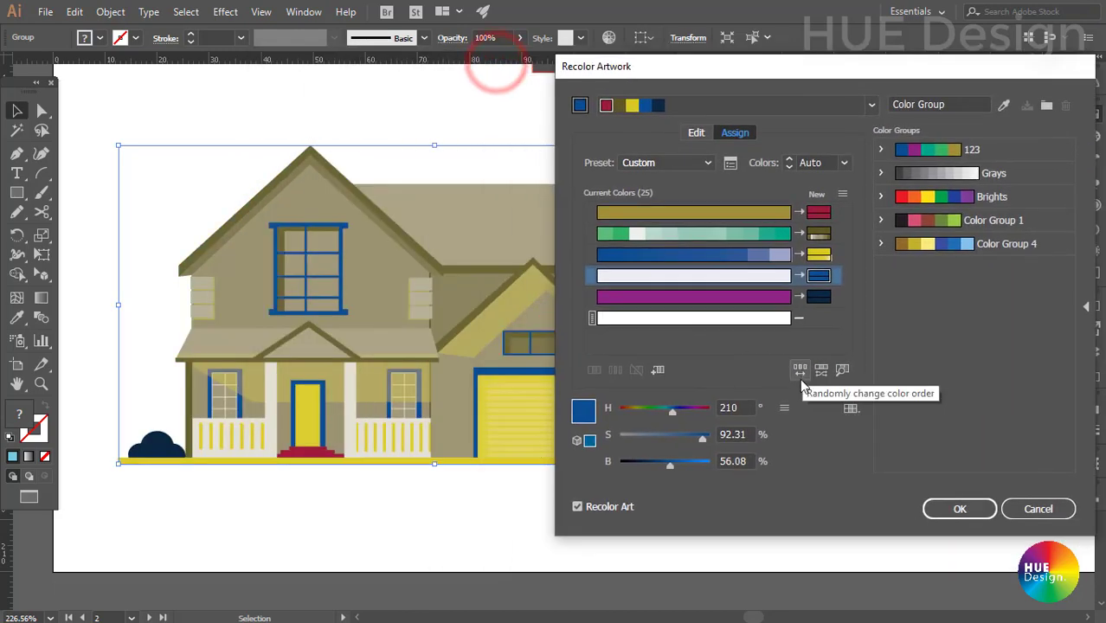
click(800, 371)
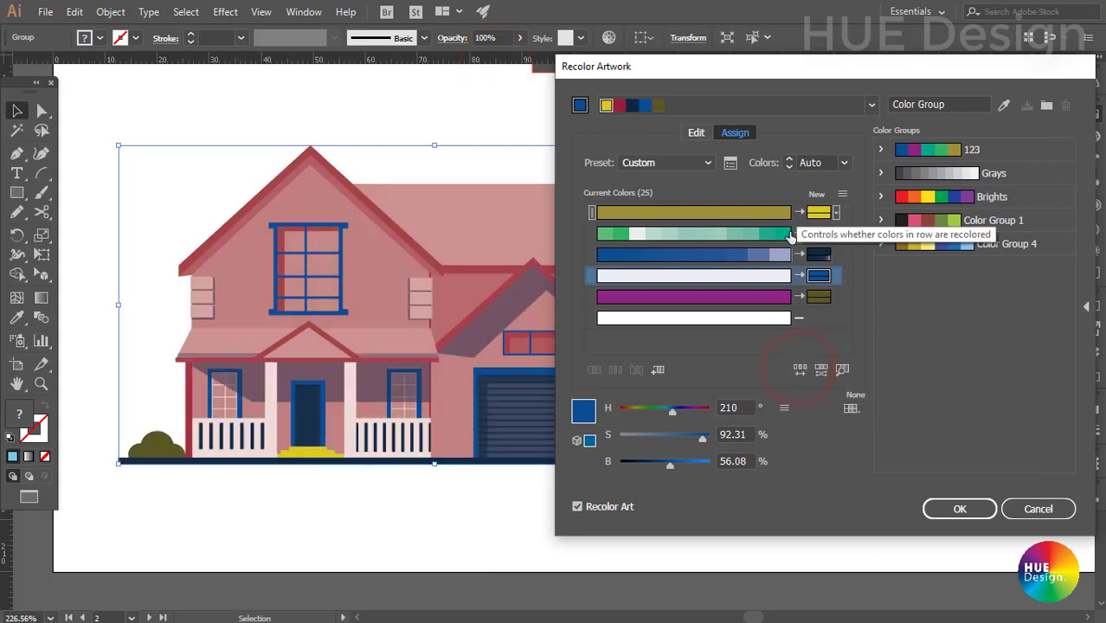
click(799, 370)
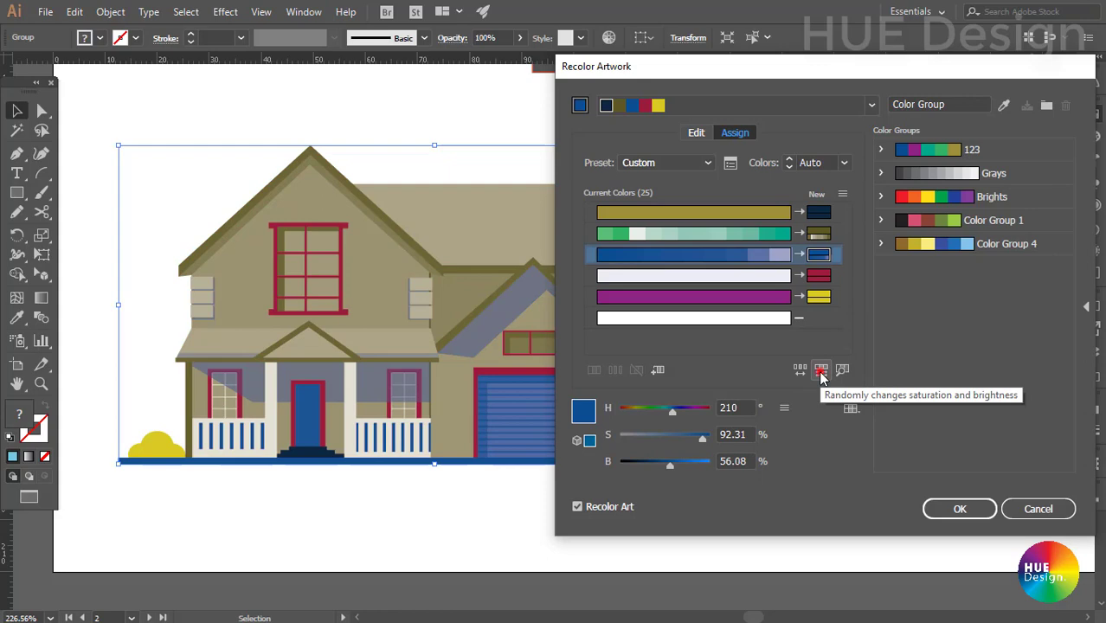
click(819, 370)
click(819, 372)
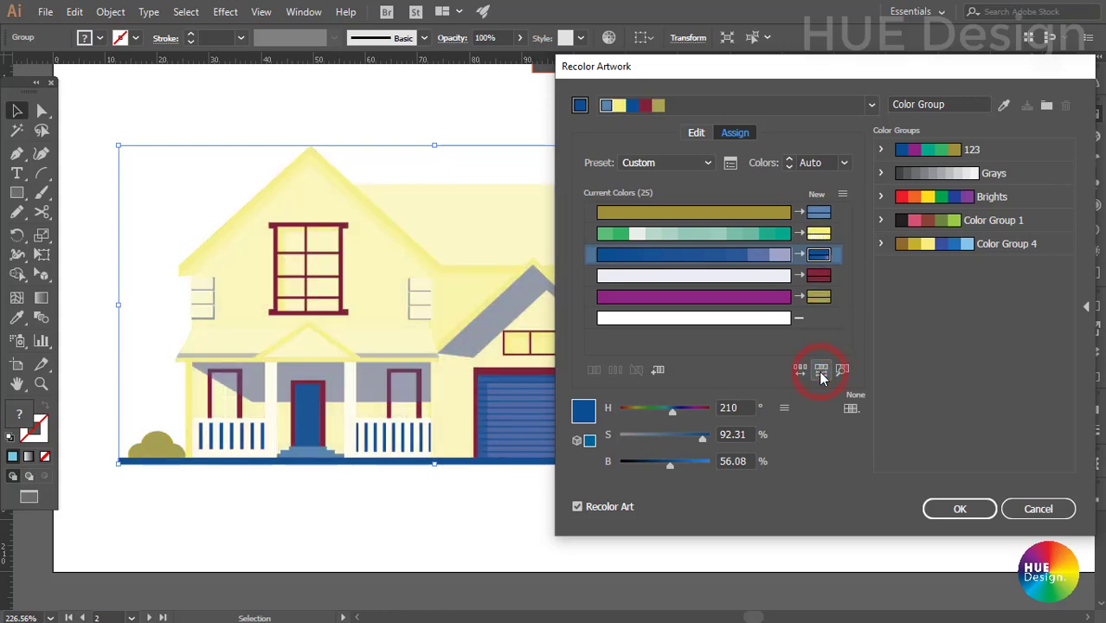
click(820, 371)
Randomize saturation once more, then move the magenta new colour onto the green row
click(820, 370)
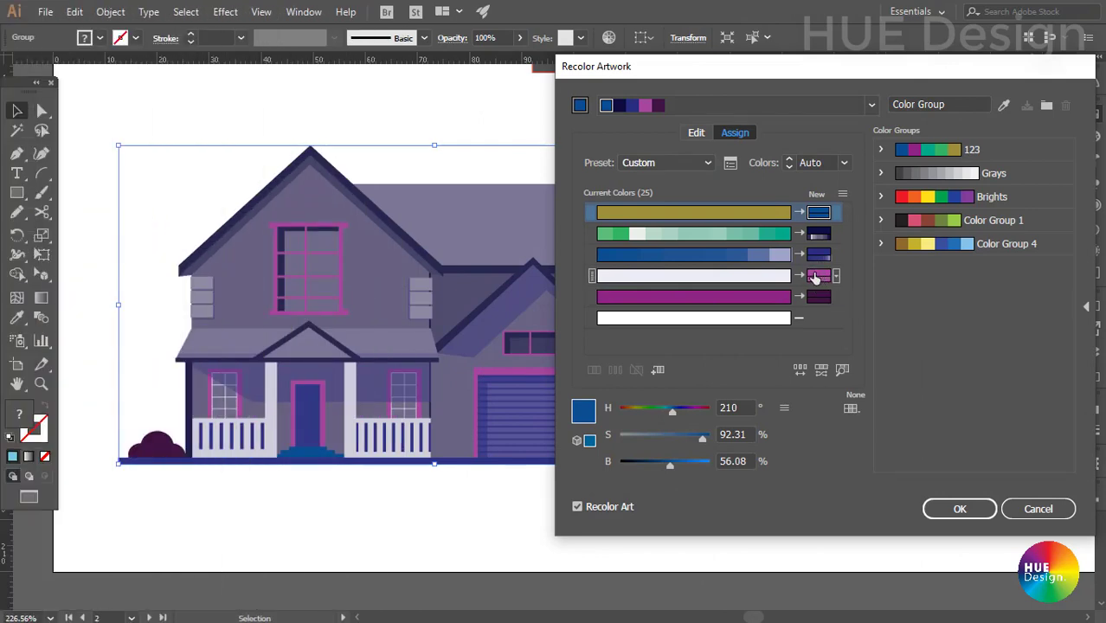
click(819, 275)
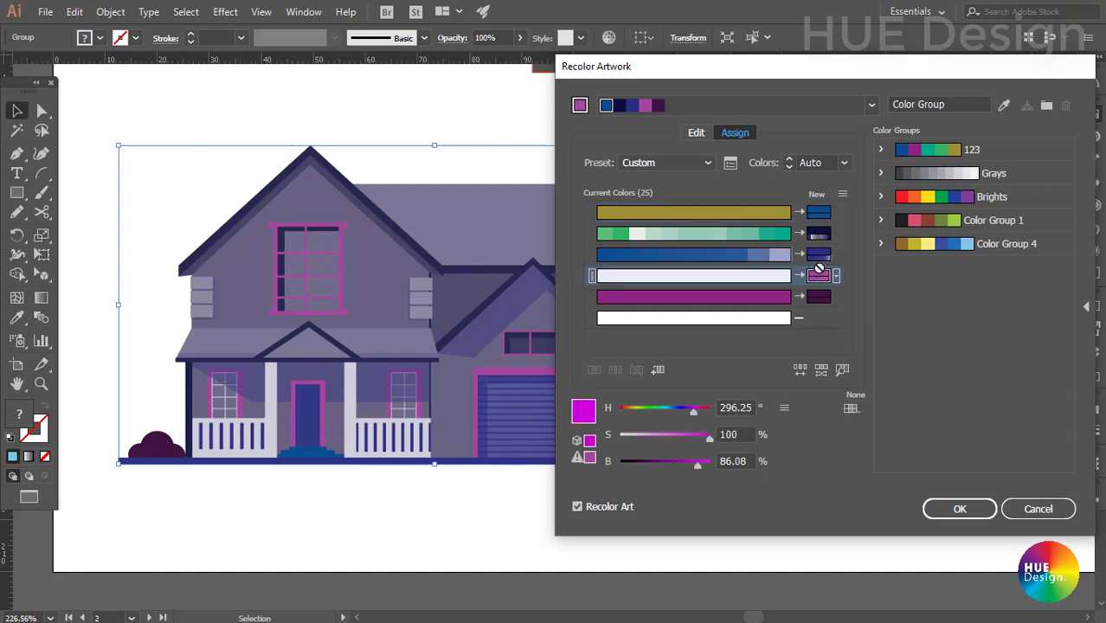
mouse_move(820, 241)
mouse_down()
mouse_move(818, 277)
mouse_move(818, 258)
mouse_up()
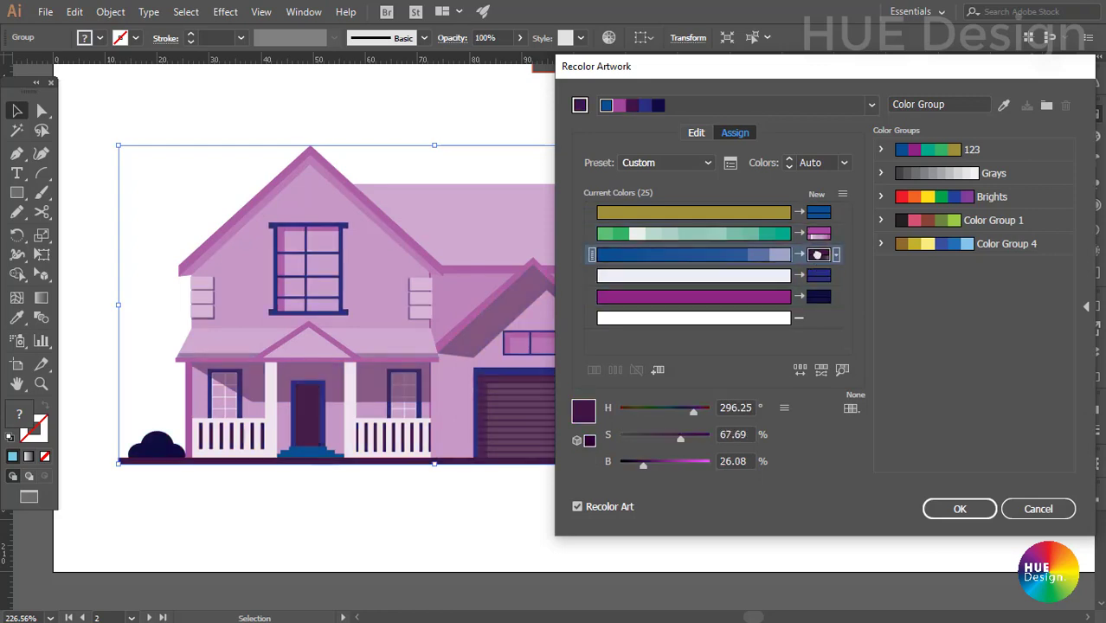
Limit the house recolour to the Nature > Flowers library after trying Stone and Brick
click(850, 410)
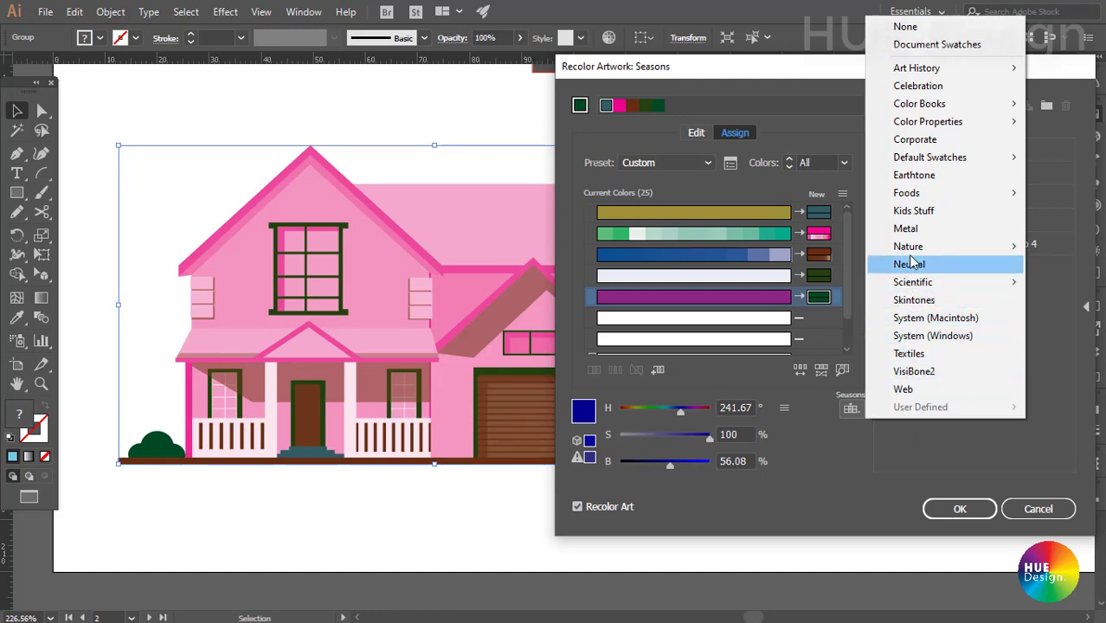
mouse_move(909, 247)
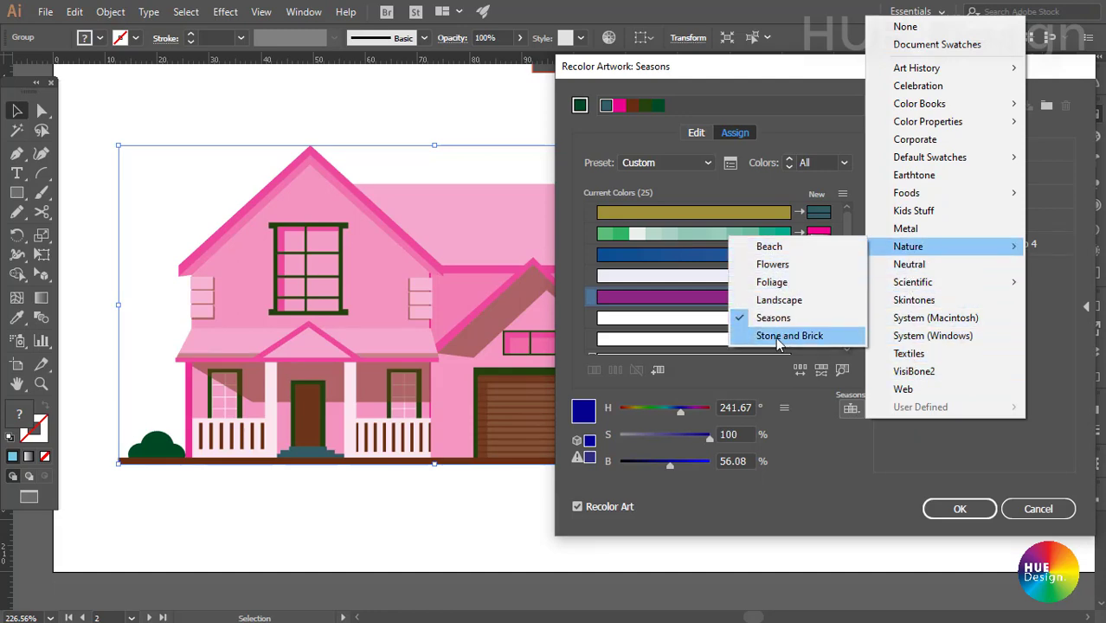
click(784, 338)
click(850, 408)
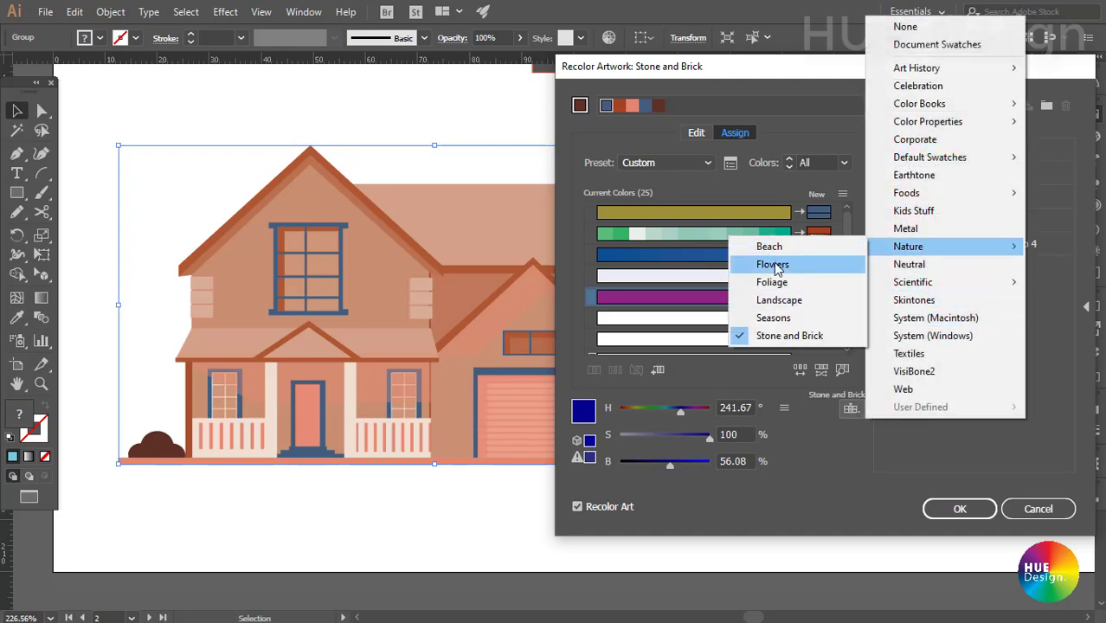
click(772, 264)
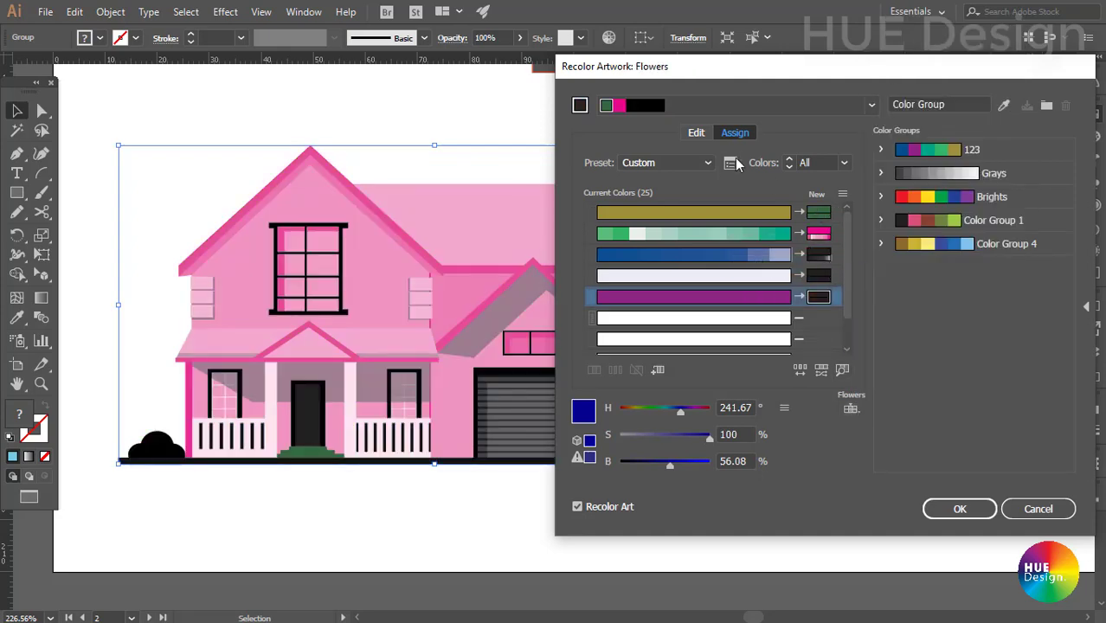
click(845, 163)
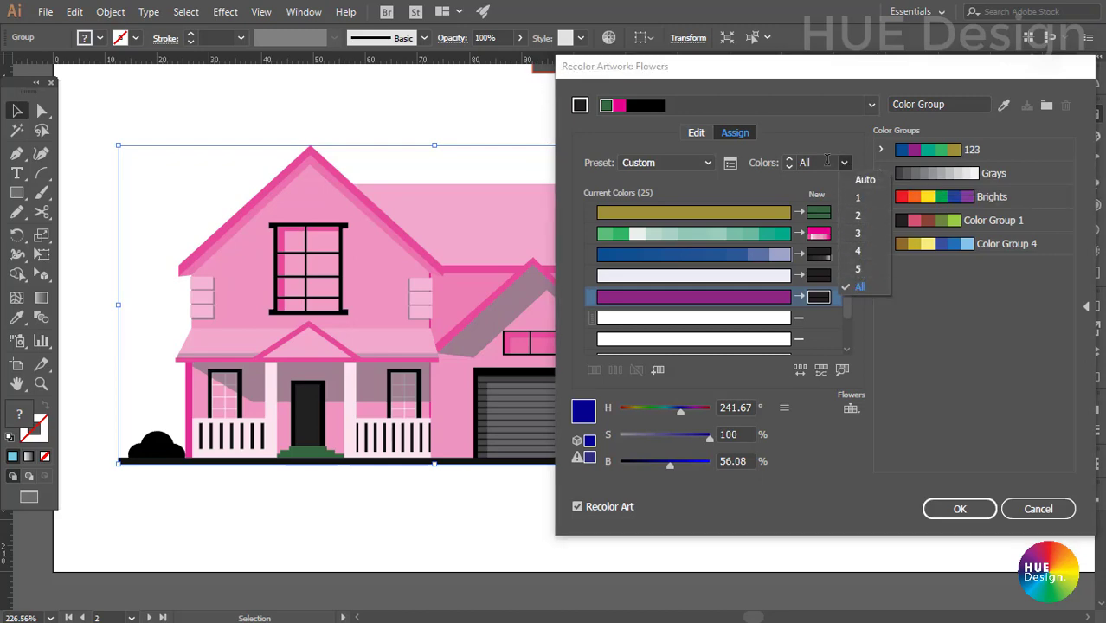
Keep All colours and drop the library limit, turning the house blue, olive and yellow
click(800, 163)
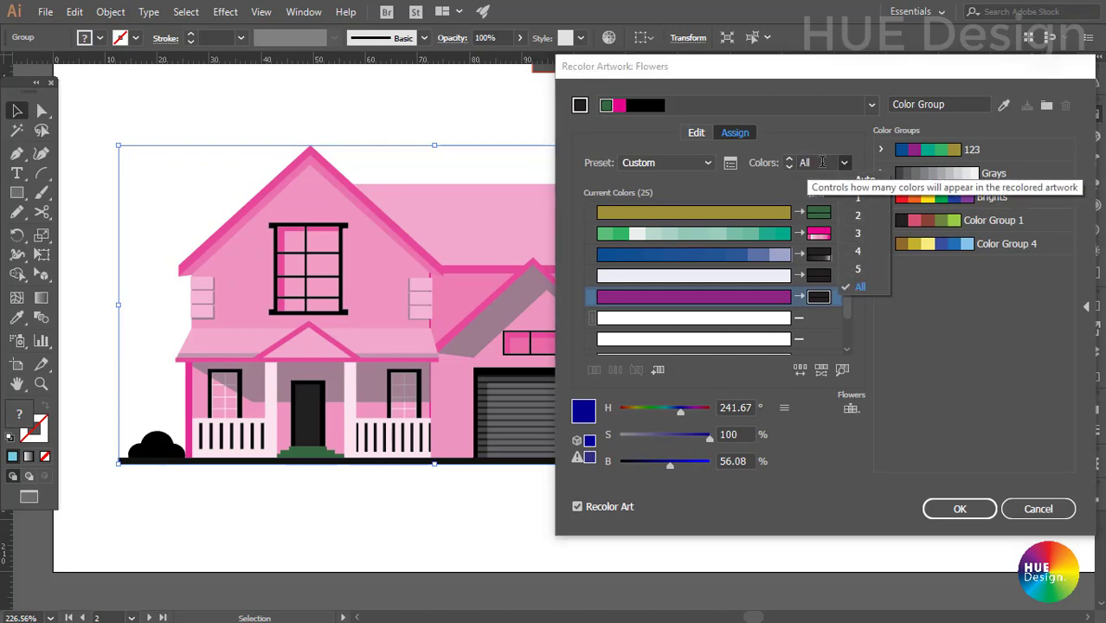
click(844, 162)
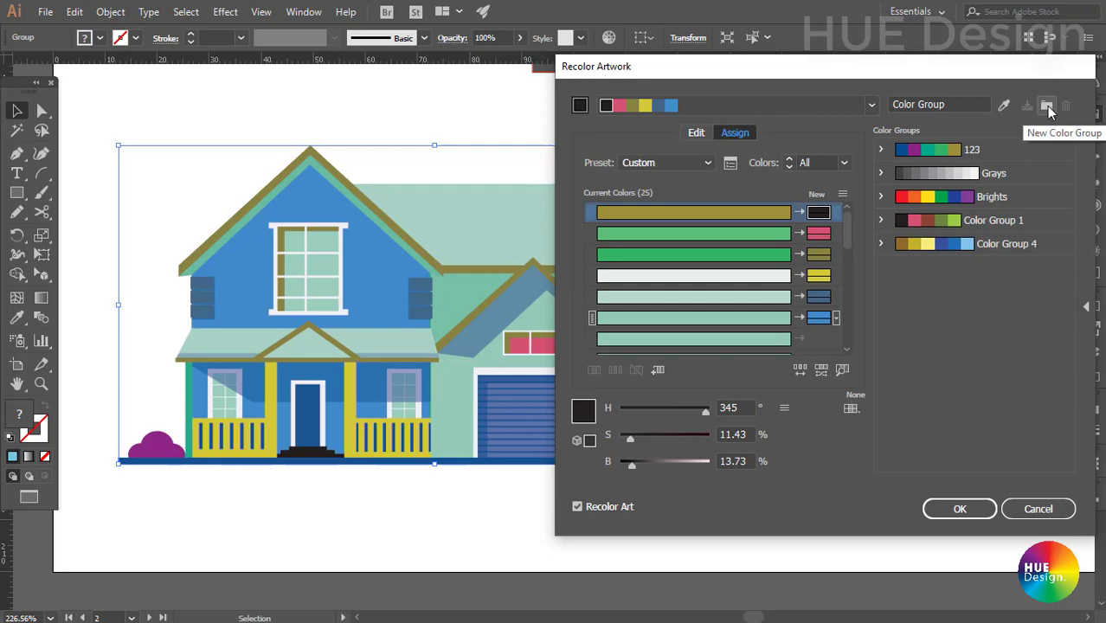
Save the house's new colours as a new colour group and apply the recolouring
click(1046, 106)
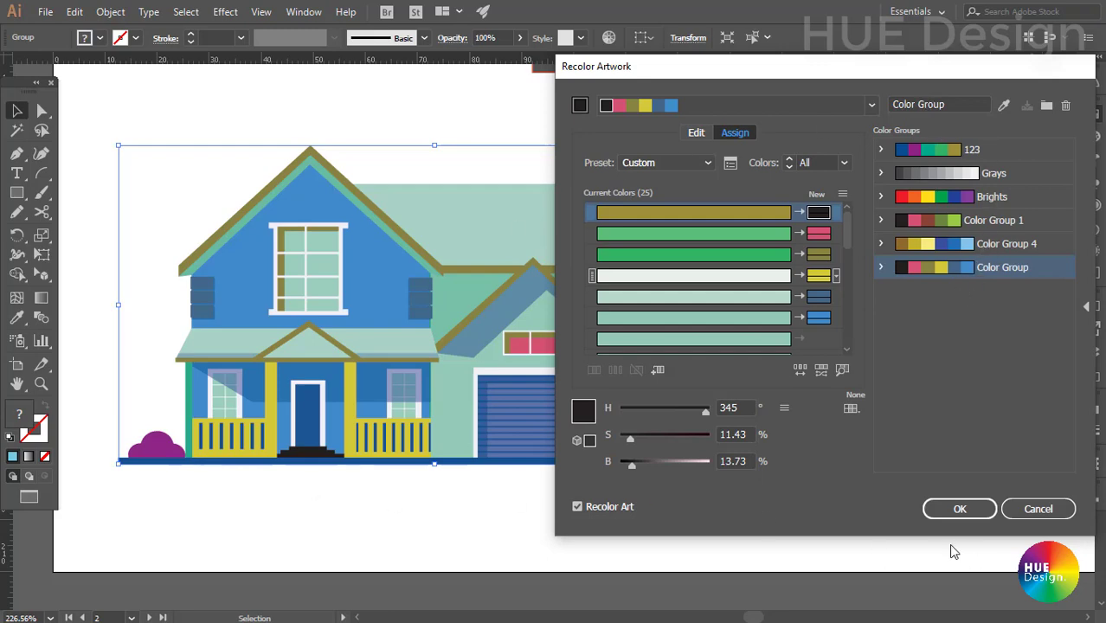
click(959, 511)
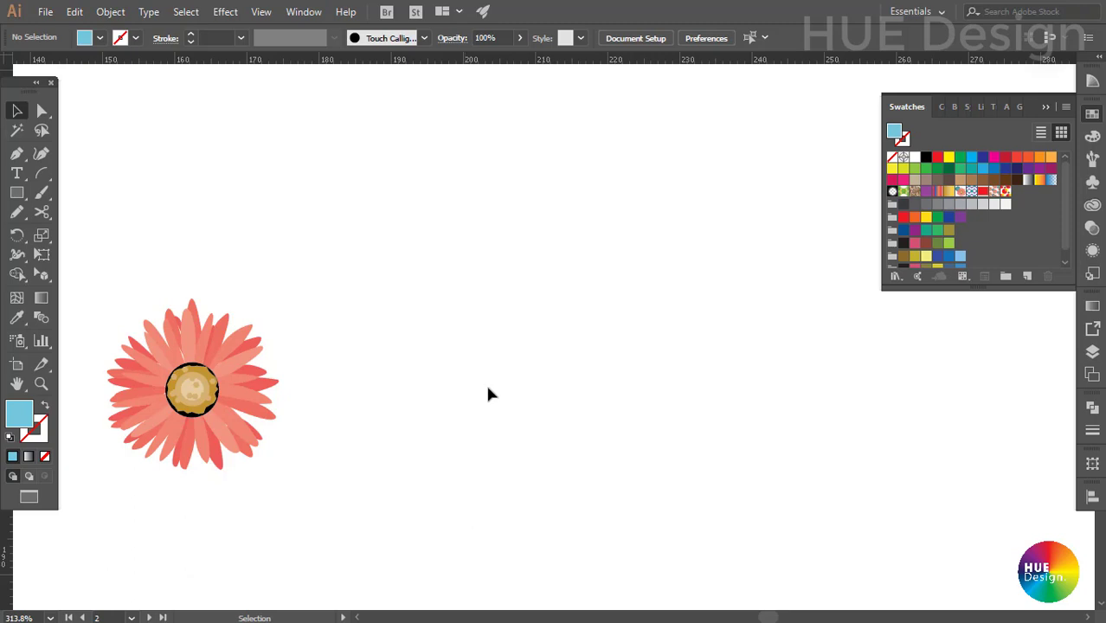
Duplicate the pink flower to its right and start recolouring it with colour group 123
drag(206, 388, 417, 388)
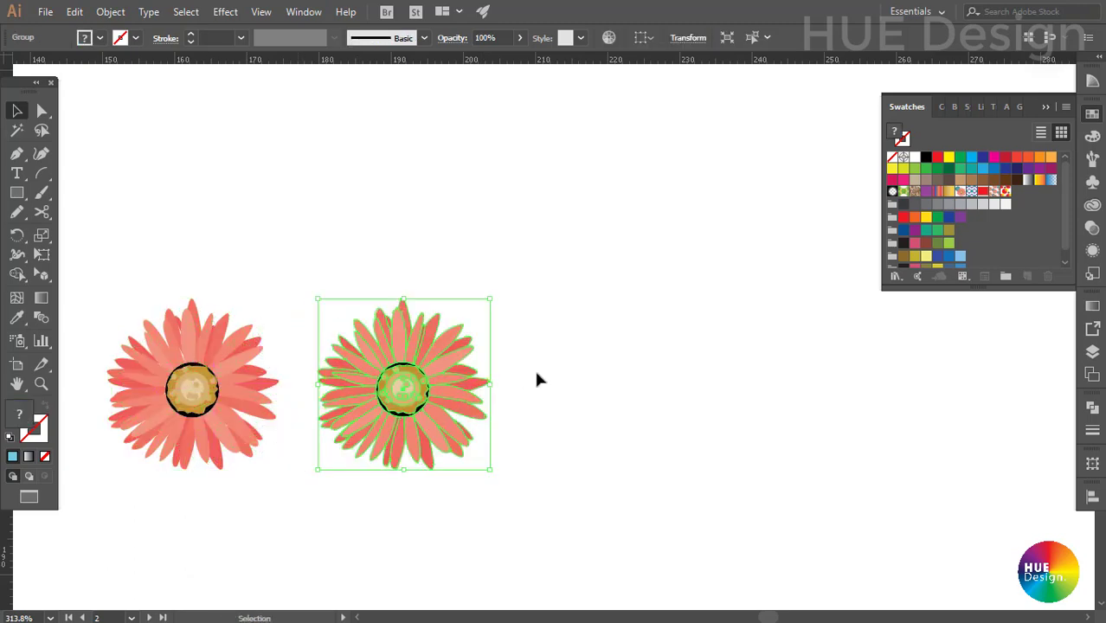
click(892, 230)
click(984, 276)
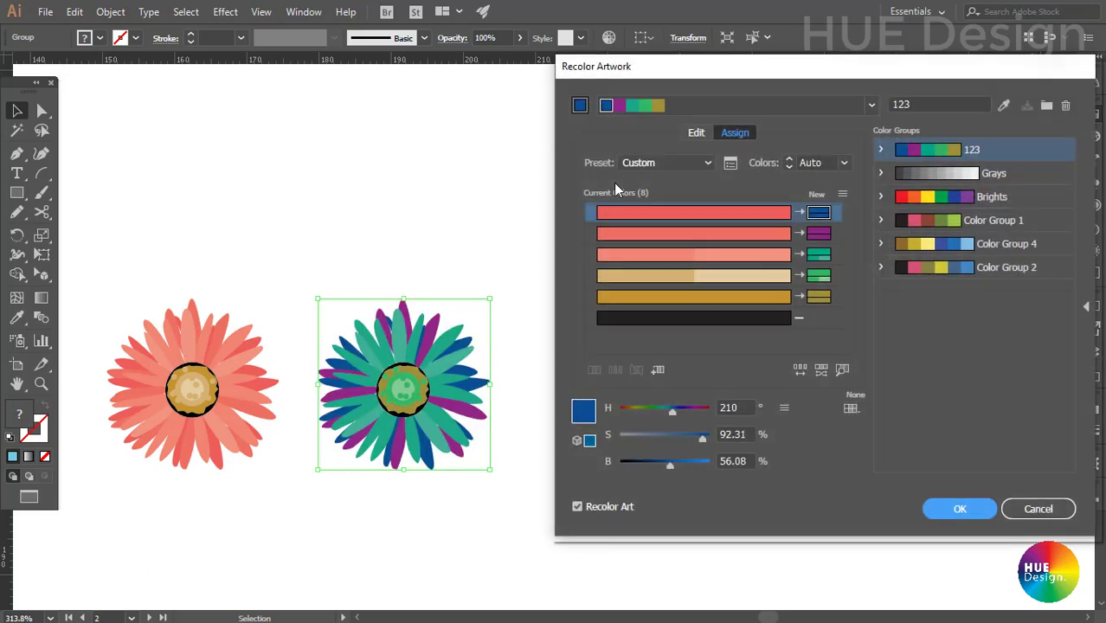
Rotate the harmony colours to green, blue and purple, apply, and don't save group 123
click(696, 133)
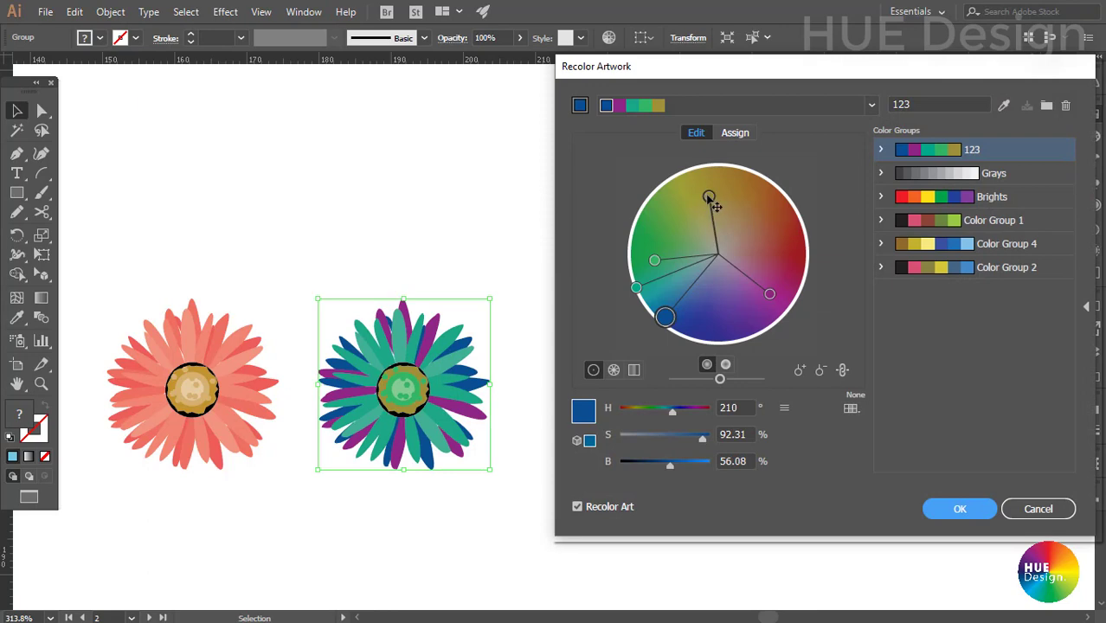
drag(708, 199, 766, 236)
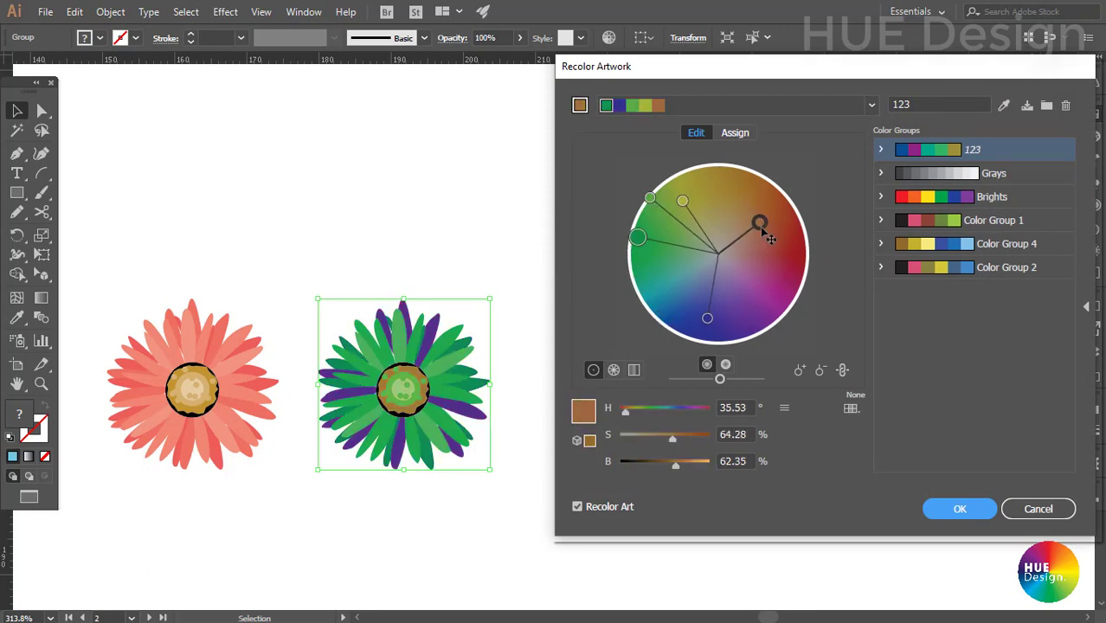
mouse_move(769, 242)
mouse_down()
mouse_move(770, 311)
mouse_move(671, 326)
mouse_move(659, 243)
mouse_move(725, 203)
mouse_up()
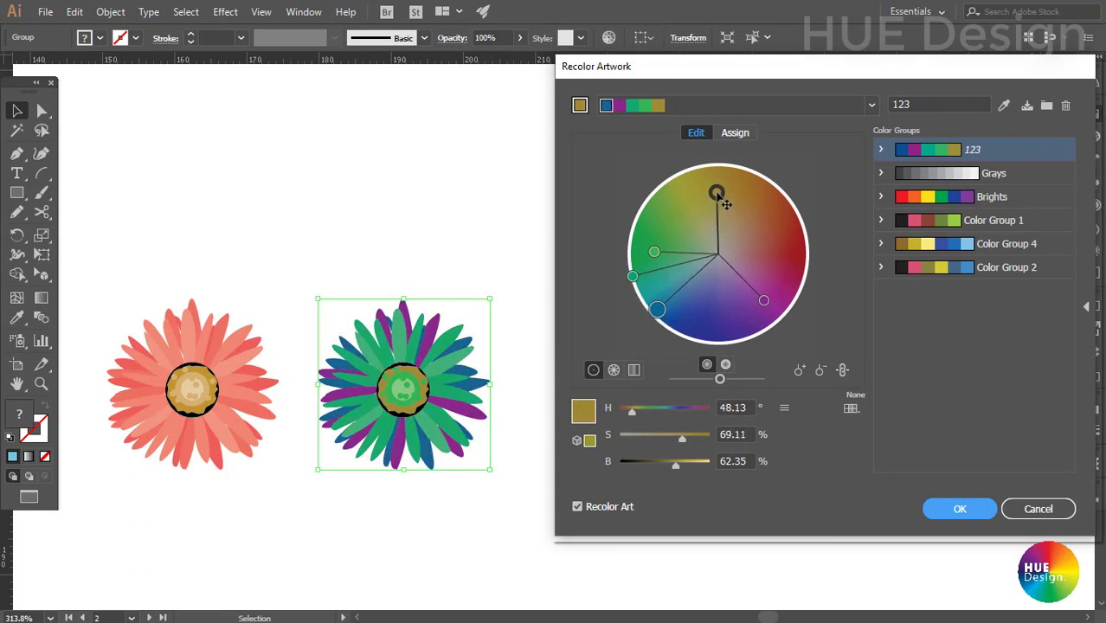
click(955, 512)
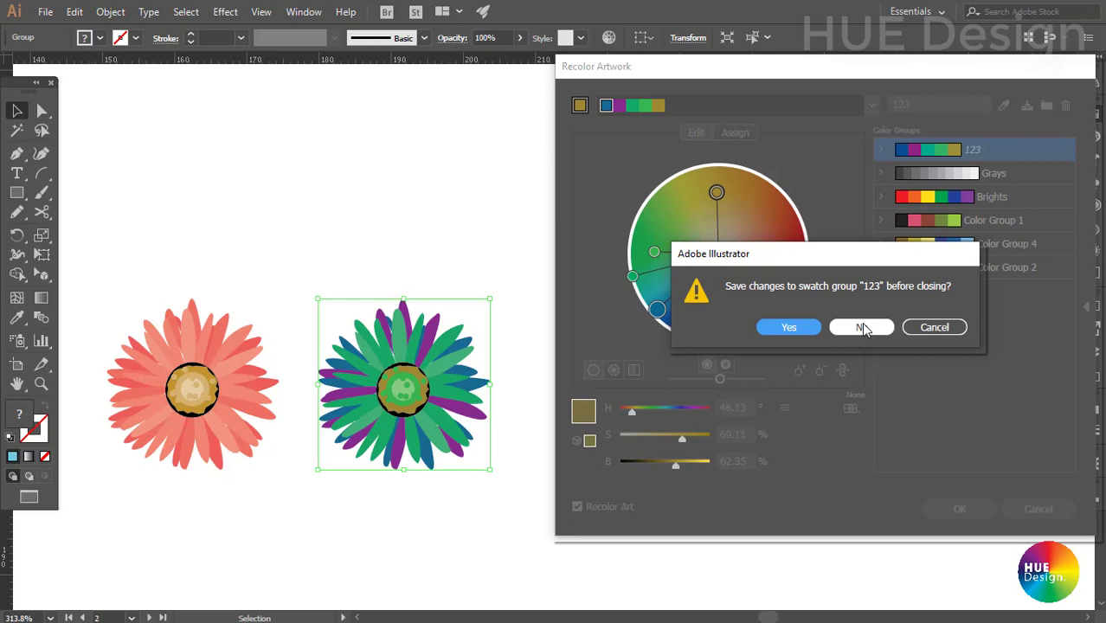
click(862, 327)
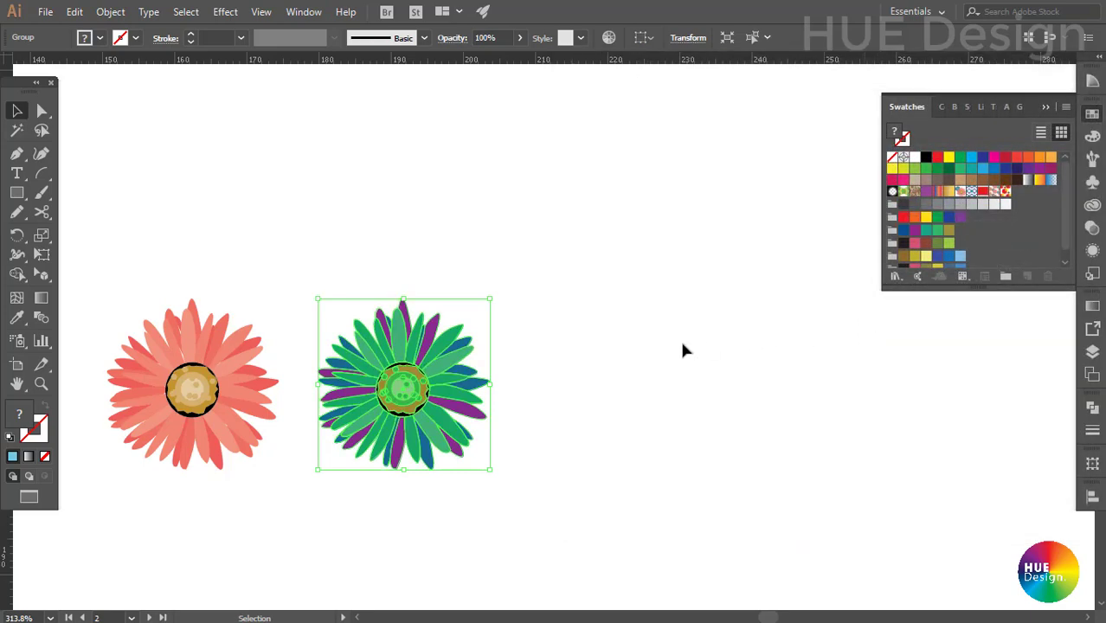
Decline saving the colour group and resize the recoloured flower
click(529, 412)
click(437, 377)
click(578, 436)
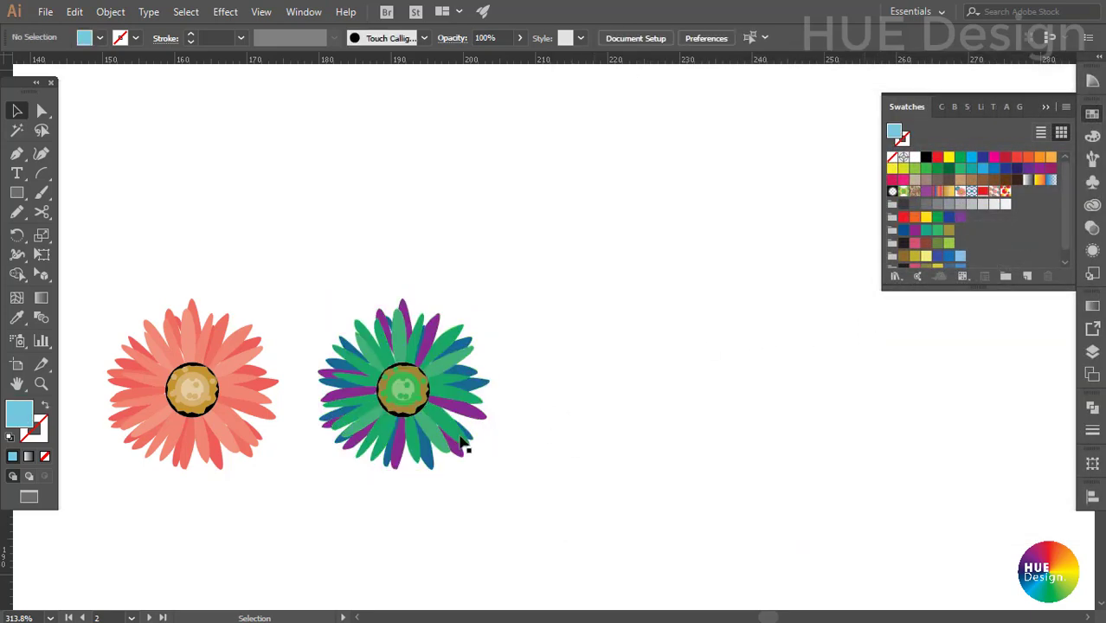
scroll(463, 444, left, 2)
click(484, 407)
mouse_move(533, 299)
mouse_down()
mouse_move(464, 368)
mouse_move(399, 402)
mouse_move(352, 403)
mouse_up()
Add a smaller copy of the salmon flower above right and shrink the green flower
click(288, 385)
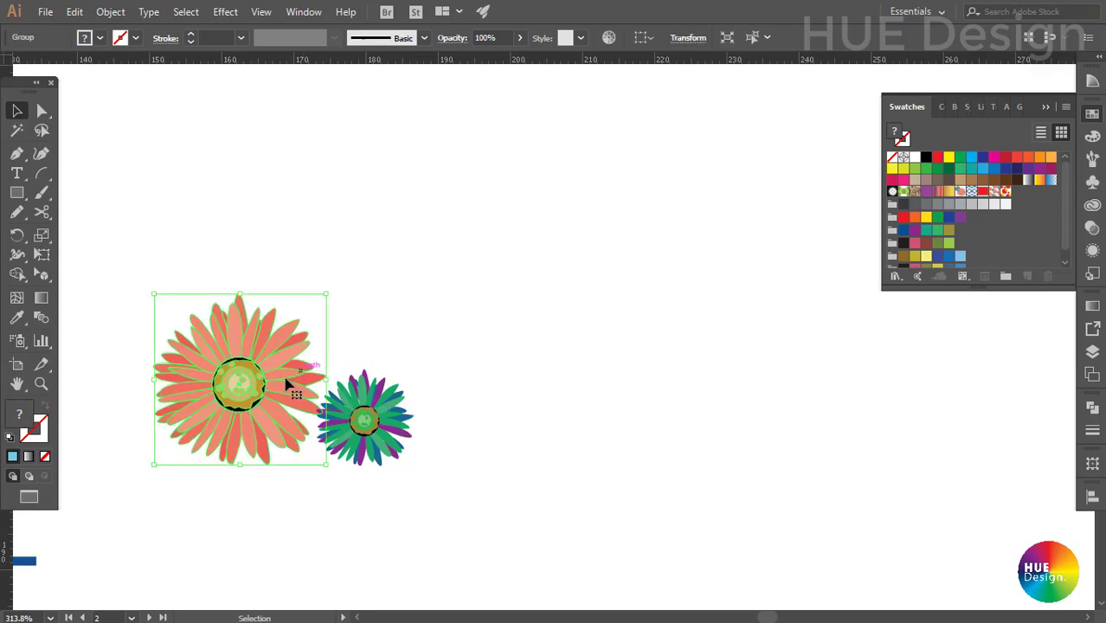
drag(289, 388, 412, 259)
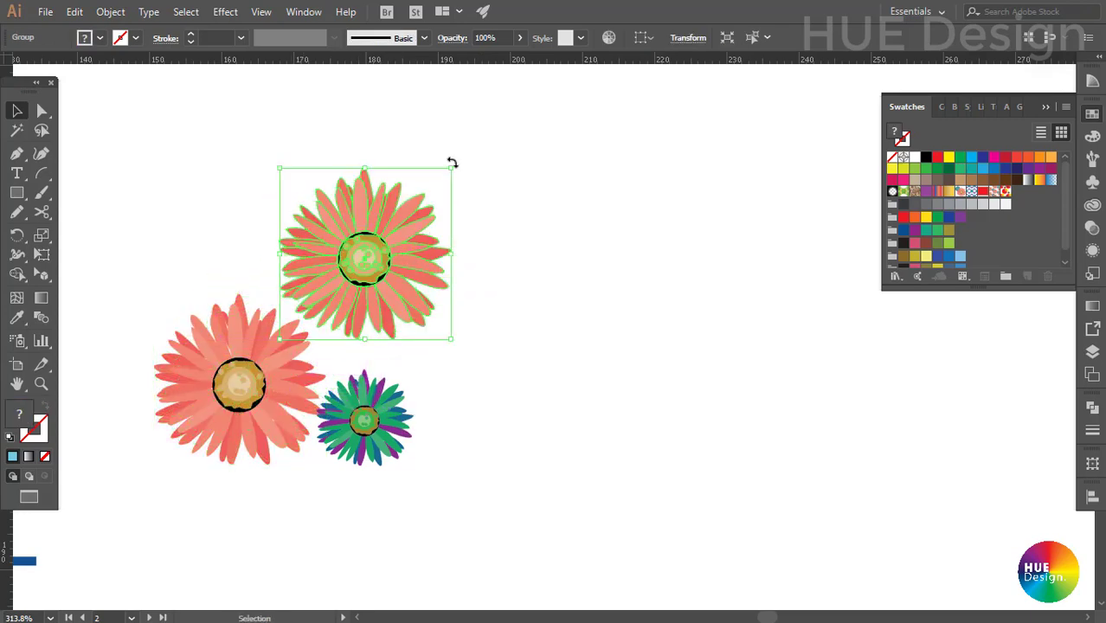
drag(454, 165, 397, 225)
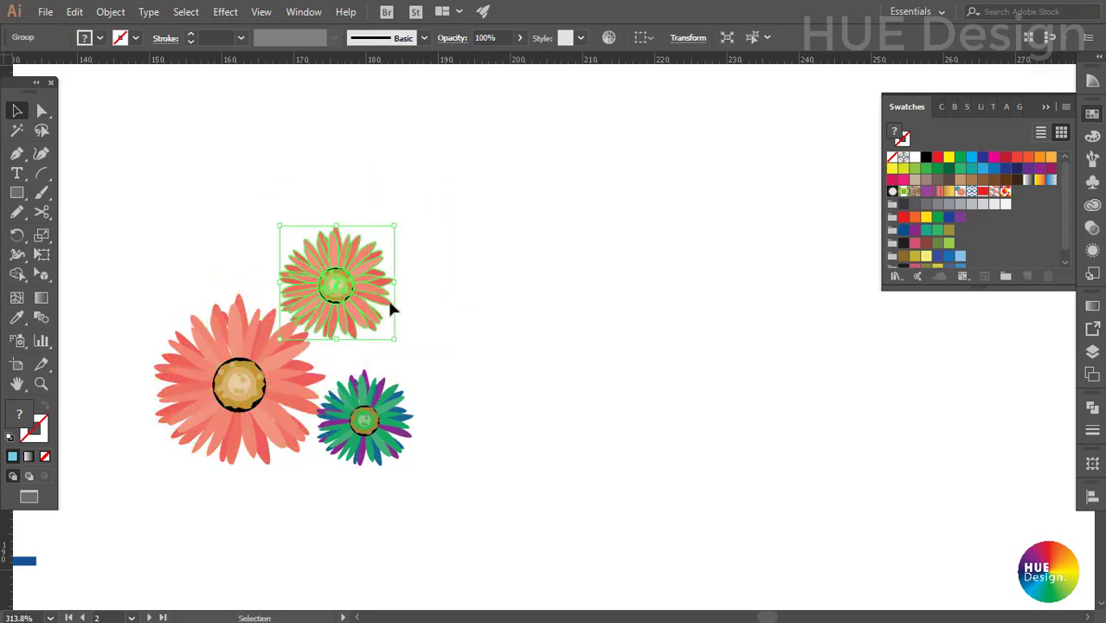
click(370, 414)
drag(413, 370, 333, 405)
click(403, 369)
Select the small salmon copy and pick the gold and blue colour group
click(364, 286)
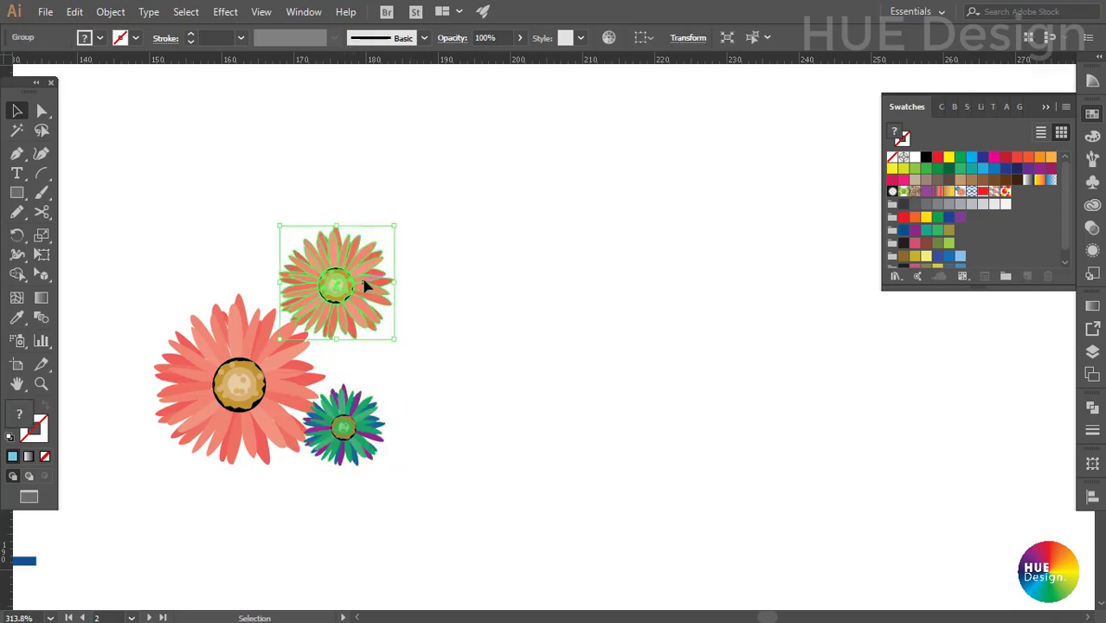
scroll(928, 246, down, 1)
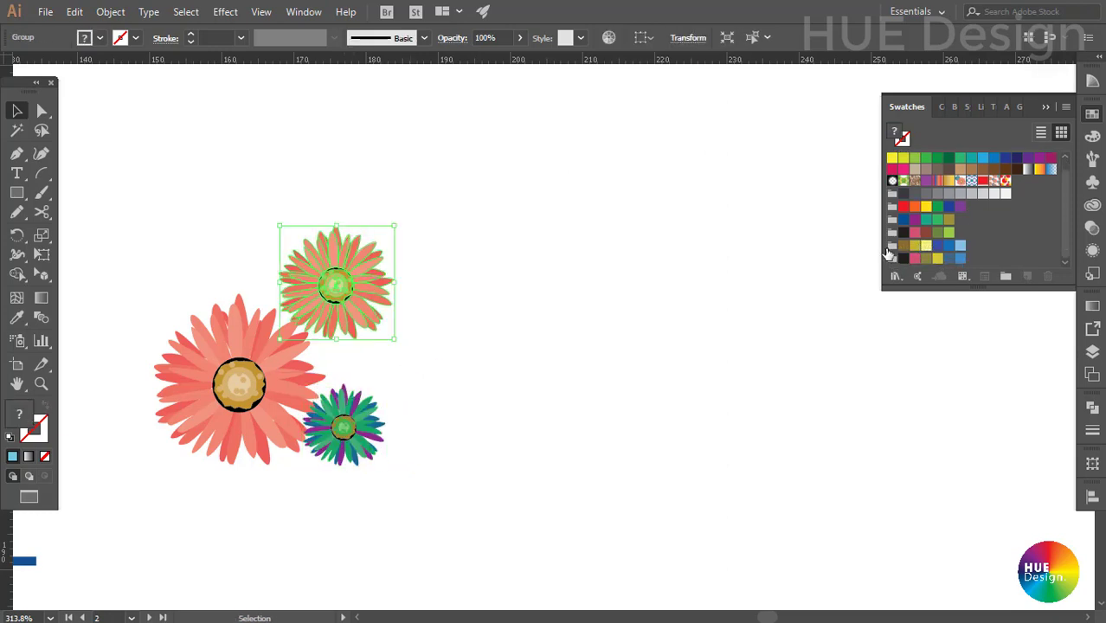
click(891, 248)
Recolour the small flower using 3 colours, making the pale yellow more saturated
click(984, 275)
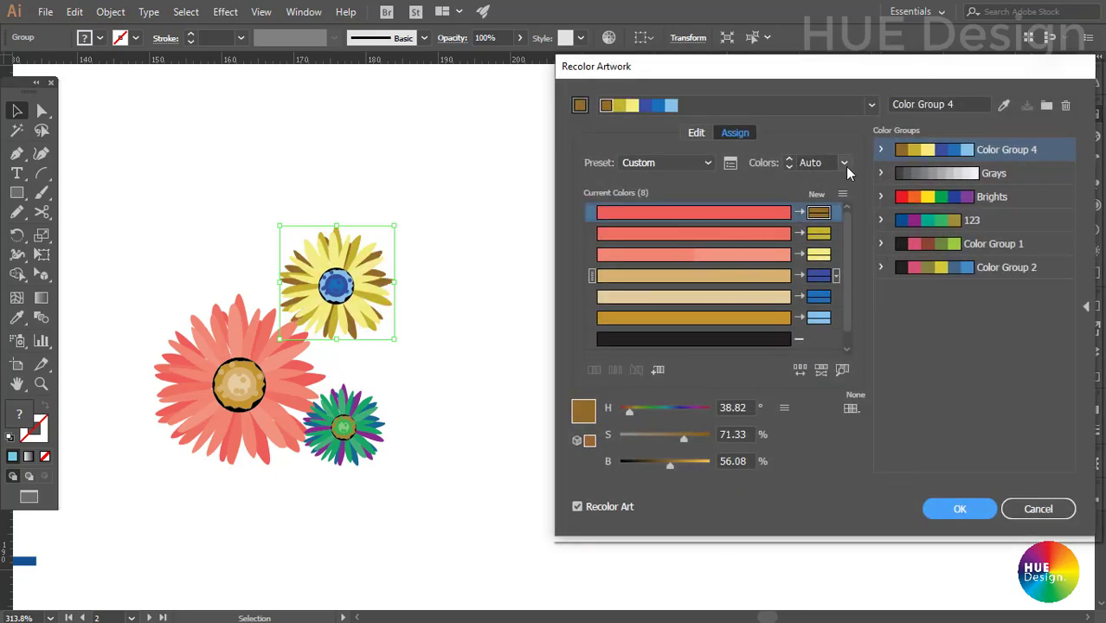
click(844, 163)
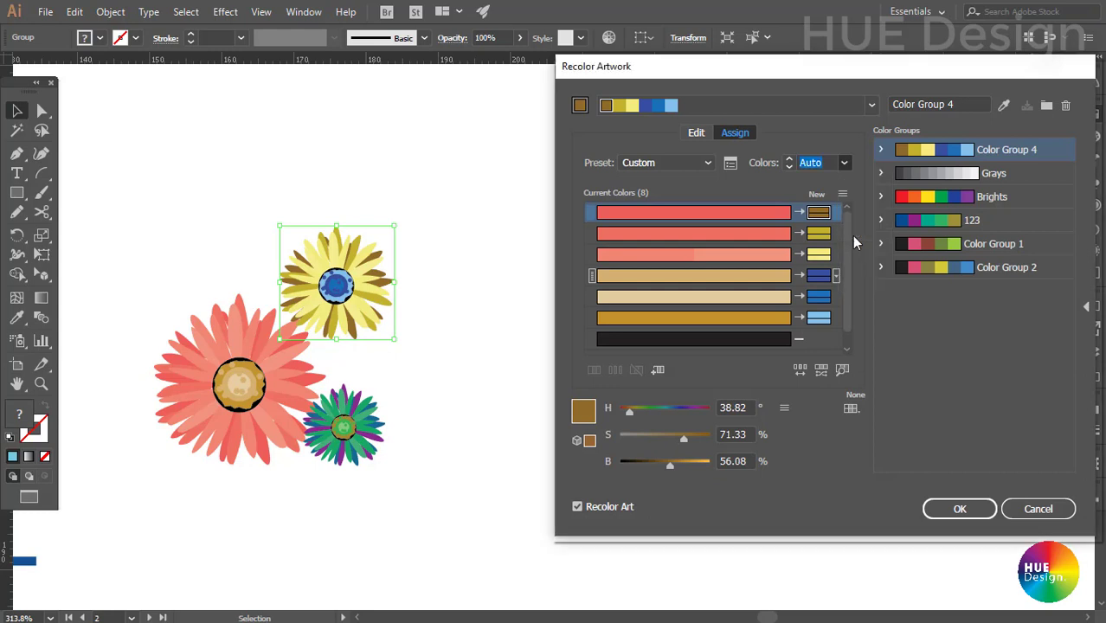
text(3)
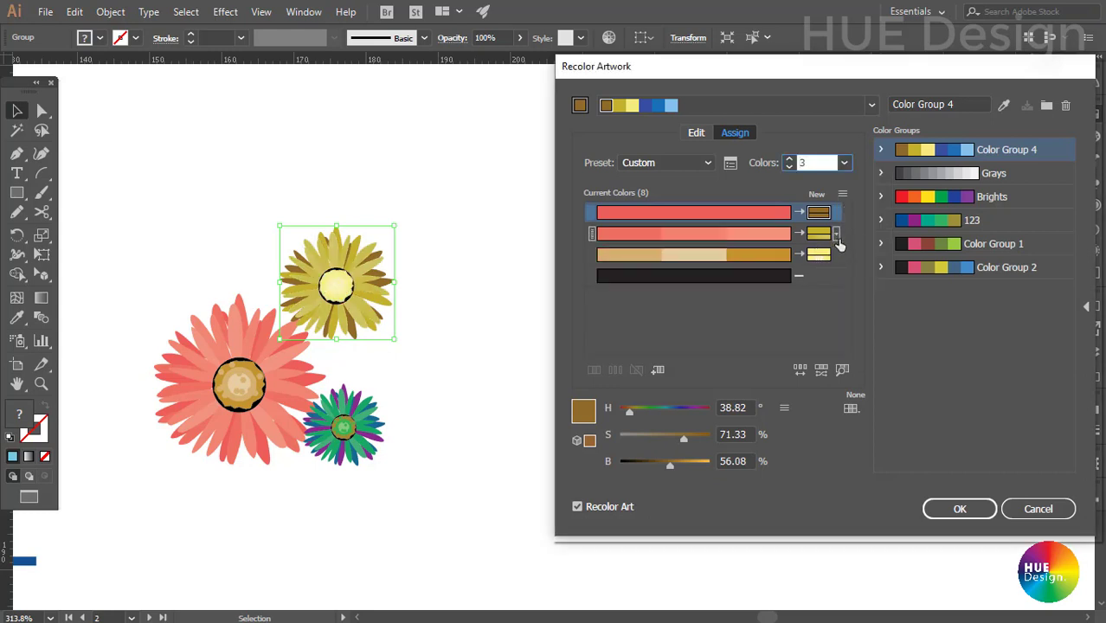
click(819, 253)
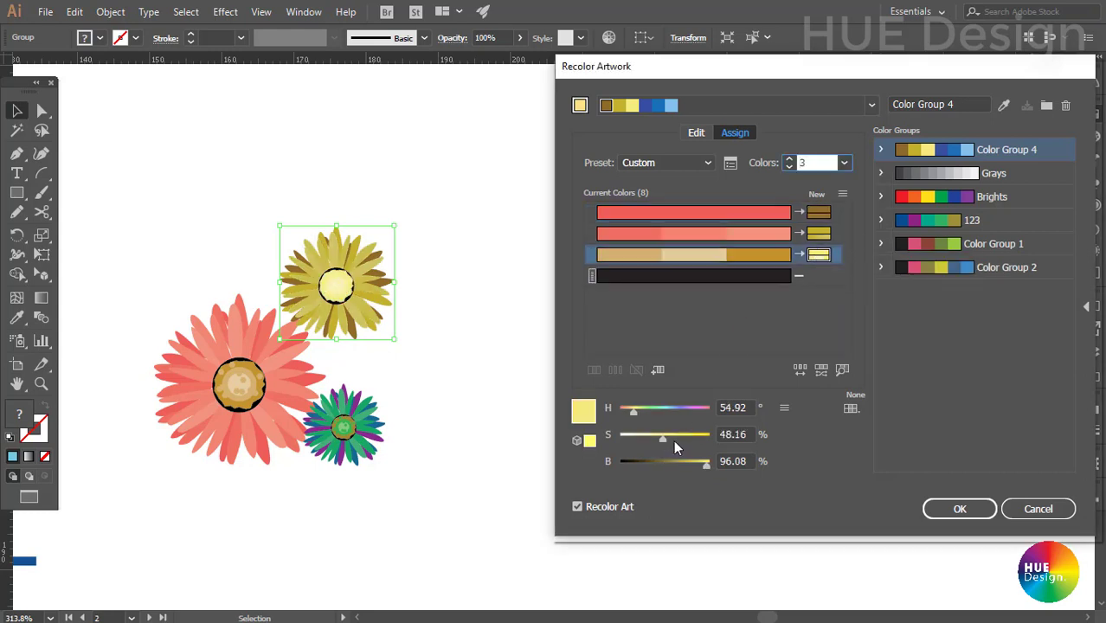
drag(674, 440, 686, 439)
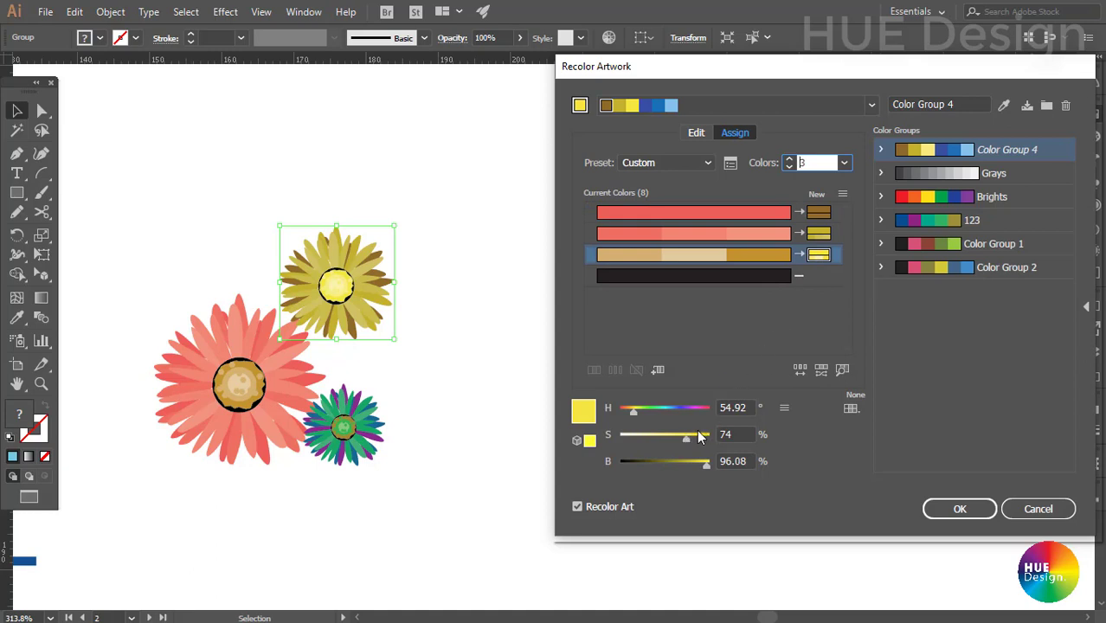
Shift the second colour to orange and give the darkest colour saturation 90, slightly lighter
click(822, 233)
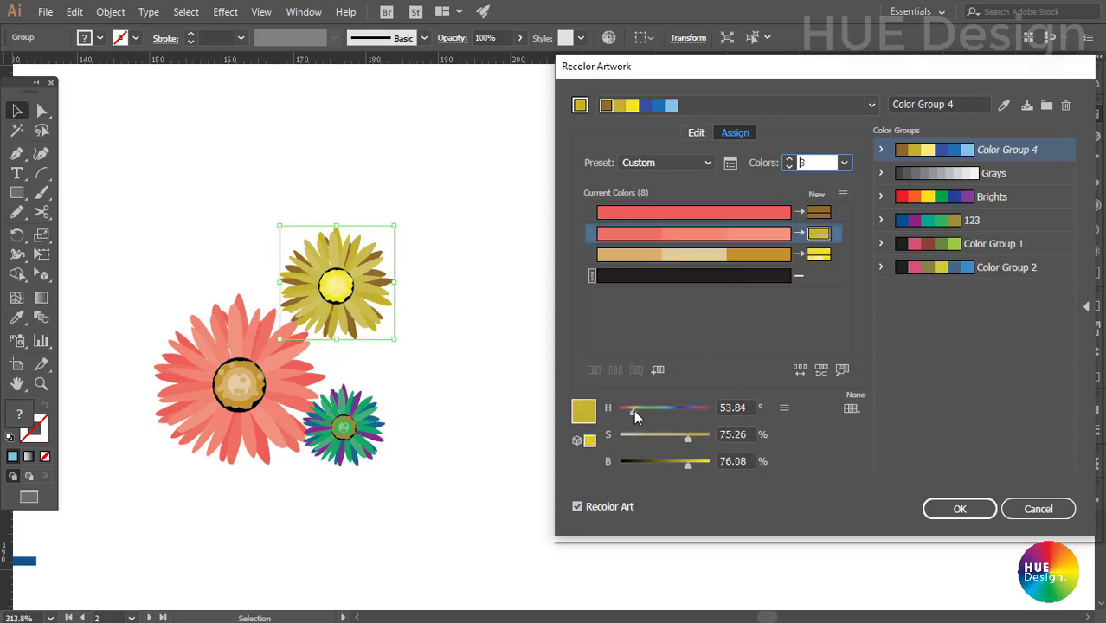
drag(633, 410, 626, 409)
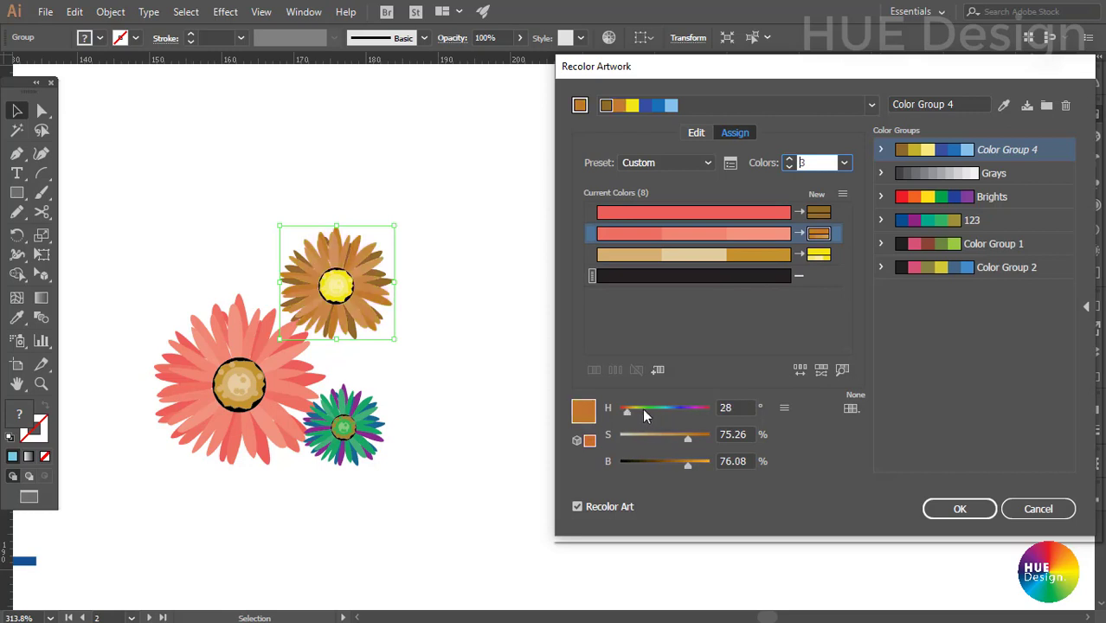
click(821, 213)
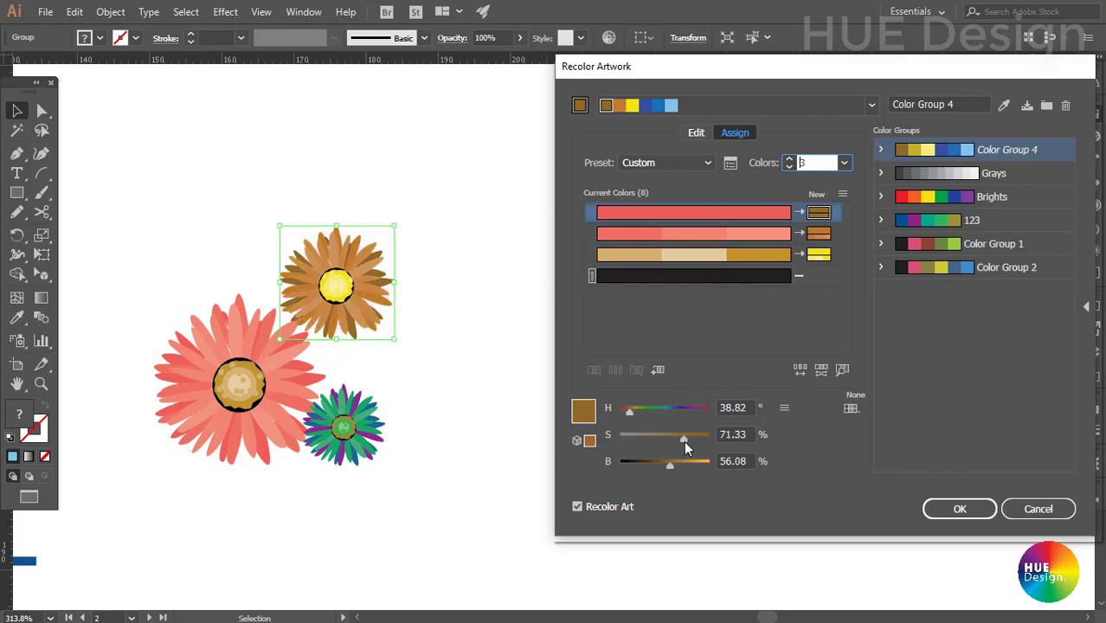
drag(683, 440, 701, 443)
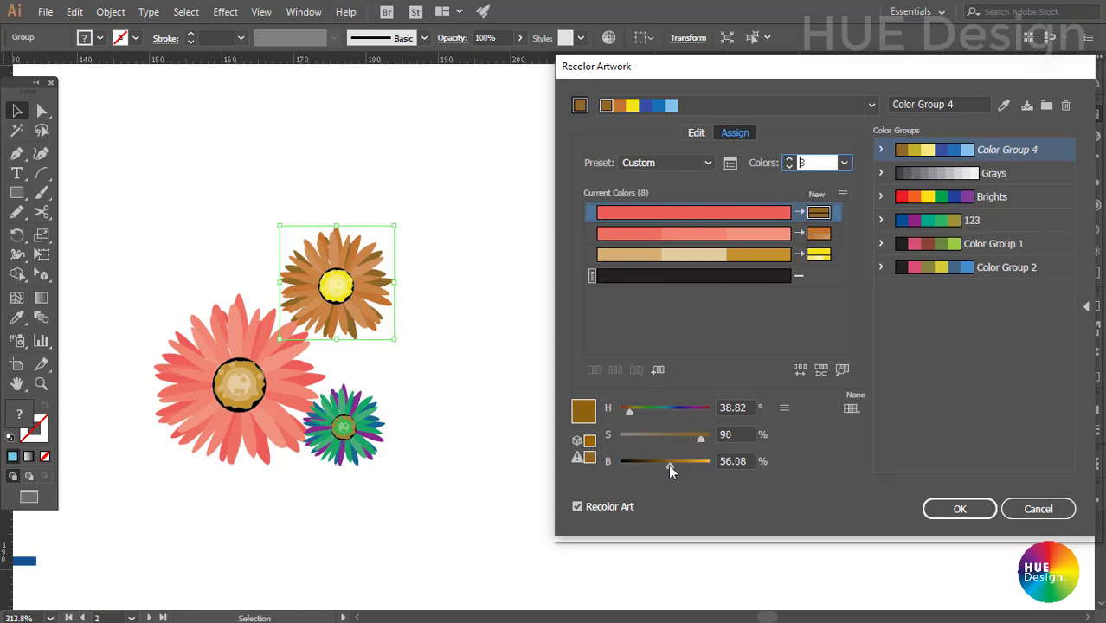
drag(668, 464, 668, 462)
Shift the centre yellow toward orange, apply, and decline saving Color Group 4
click(818, 254)
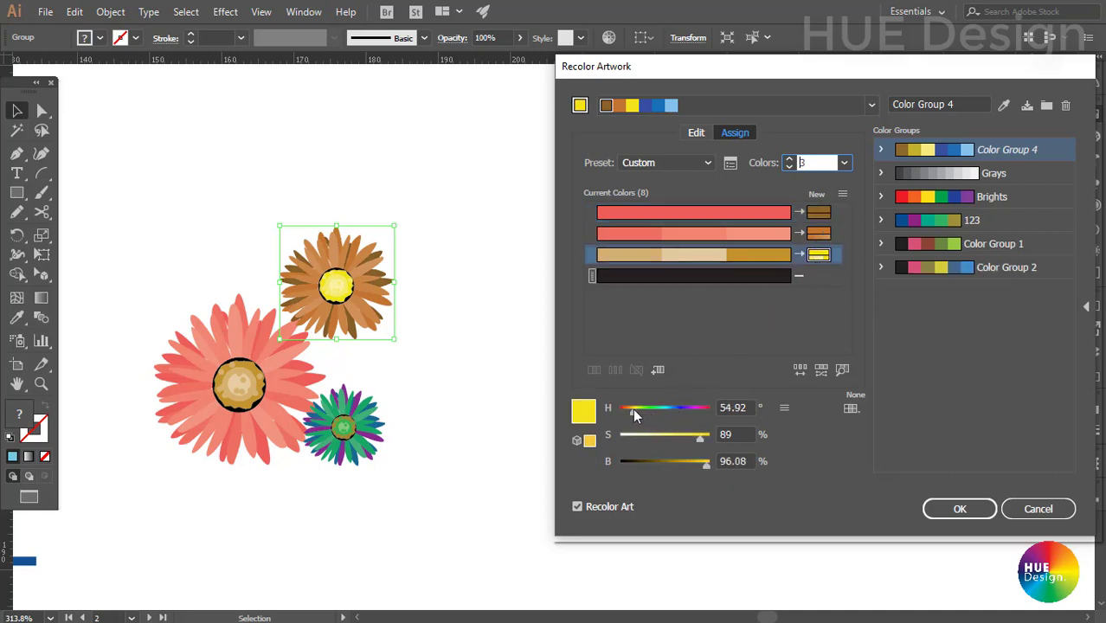
drag(633, 412, 629, 411)
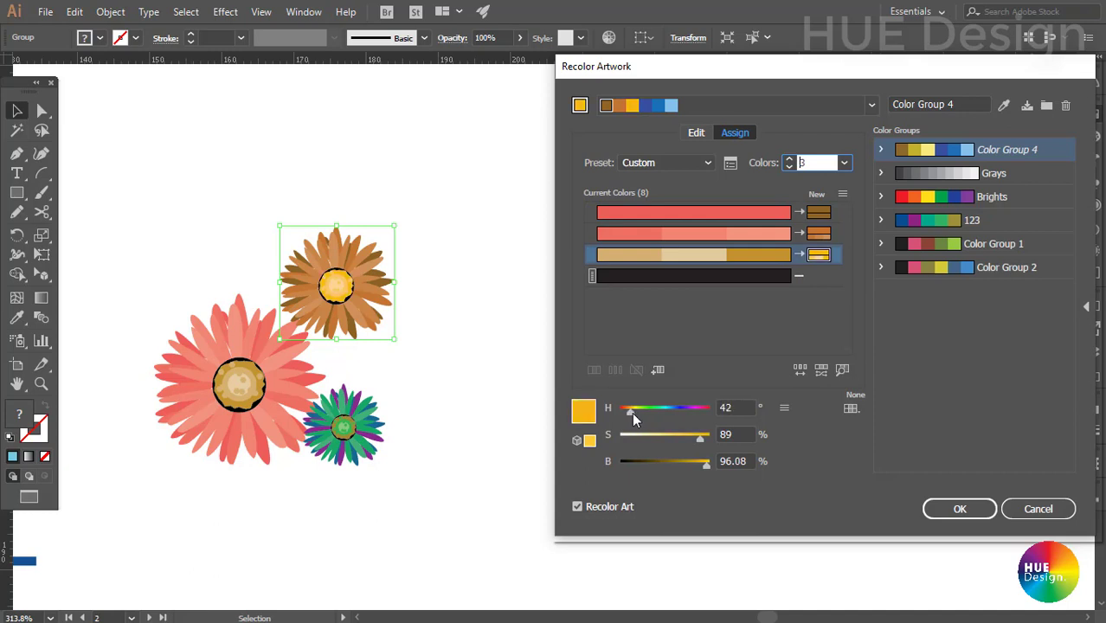
click(958, 508)
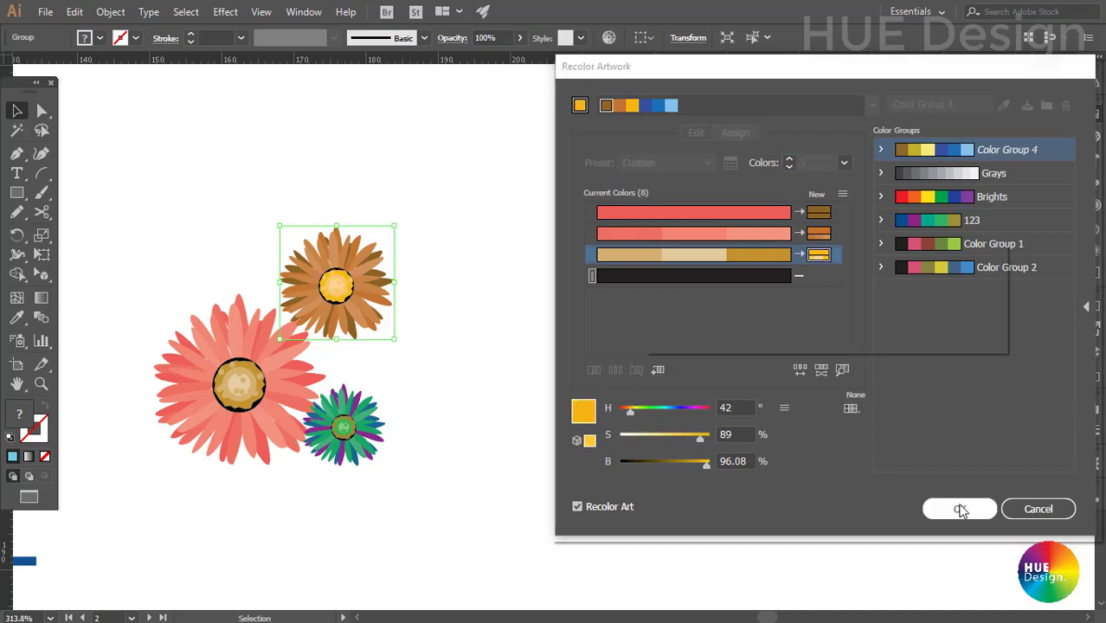
click(877, 327)
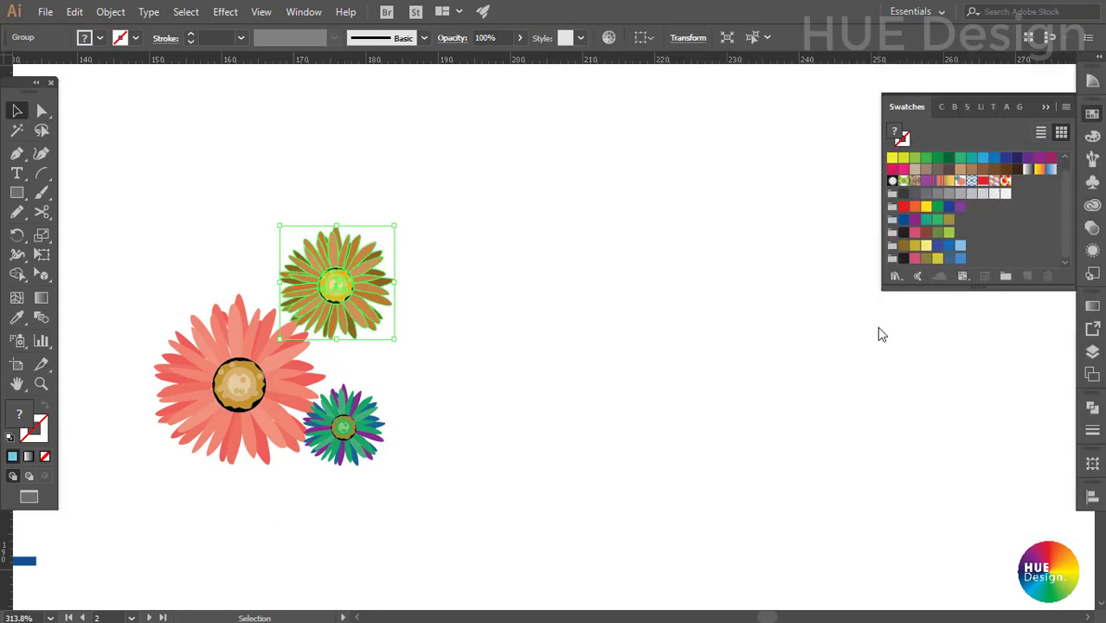
Select all three flowers and make them into the pattern New Pattern 4
drag(199, 204, 416, 445)
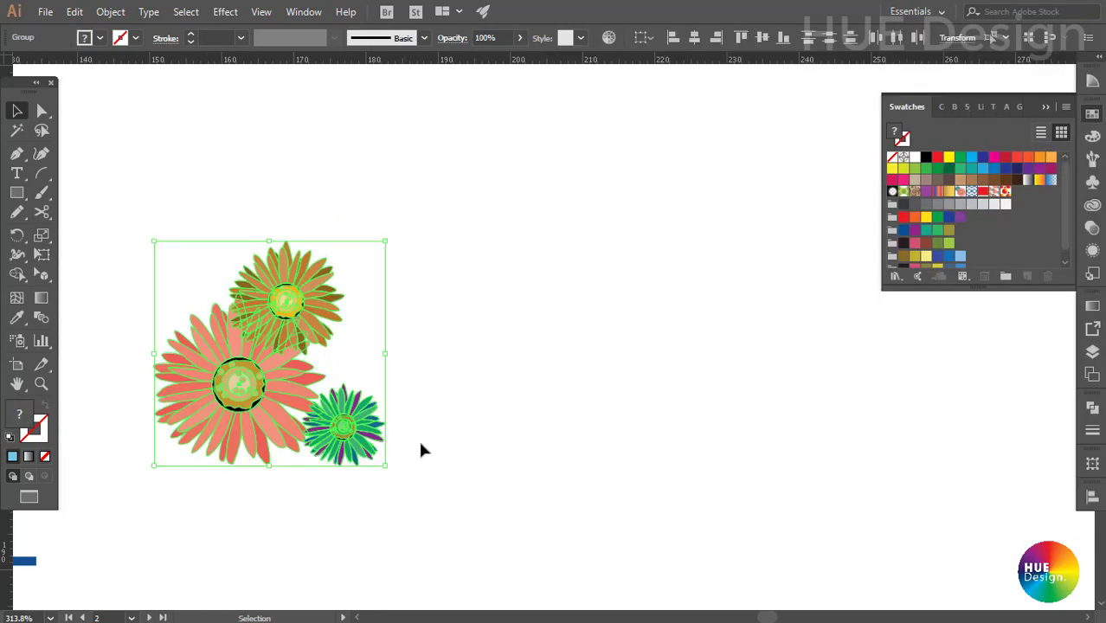
click(110, 12)
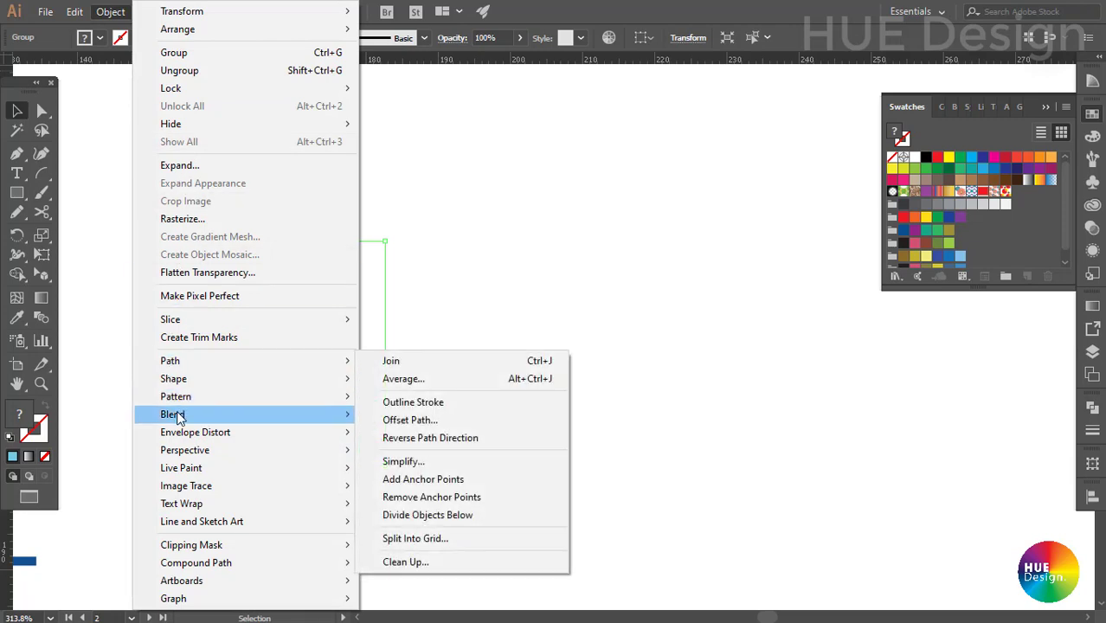
mouse_move(175, 397)
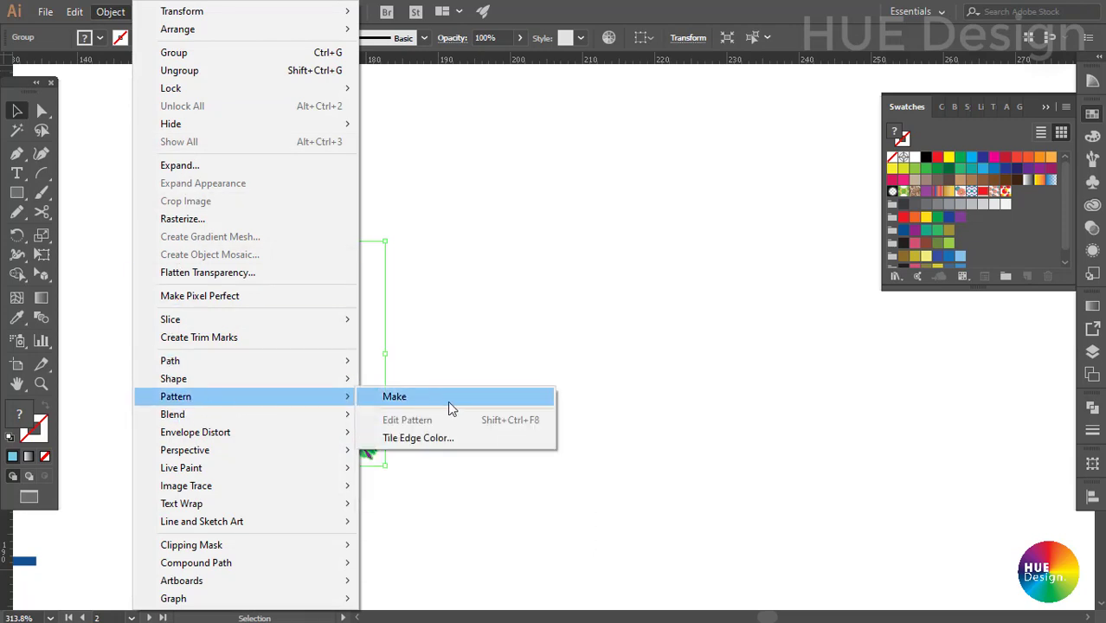
click(436, 400)
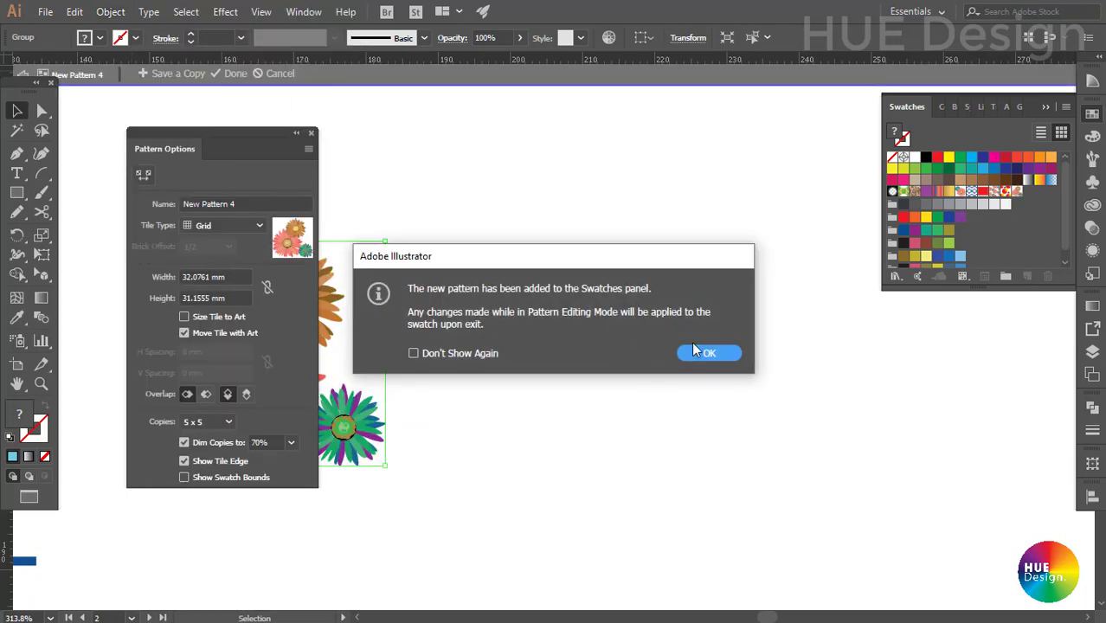
Try the Brick by Row and Brick by Column tile types for the pattern
click(706, 353)
click(685, 359)
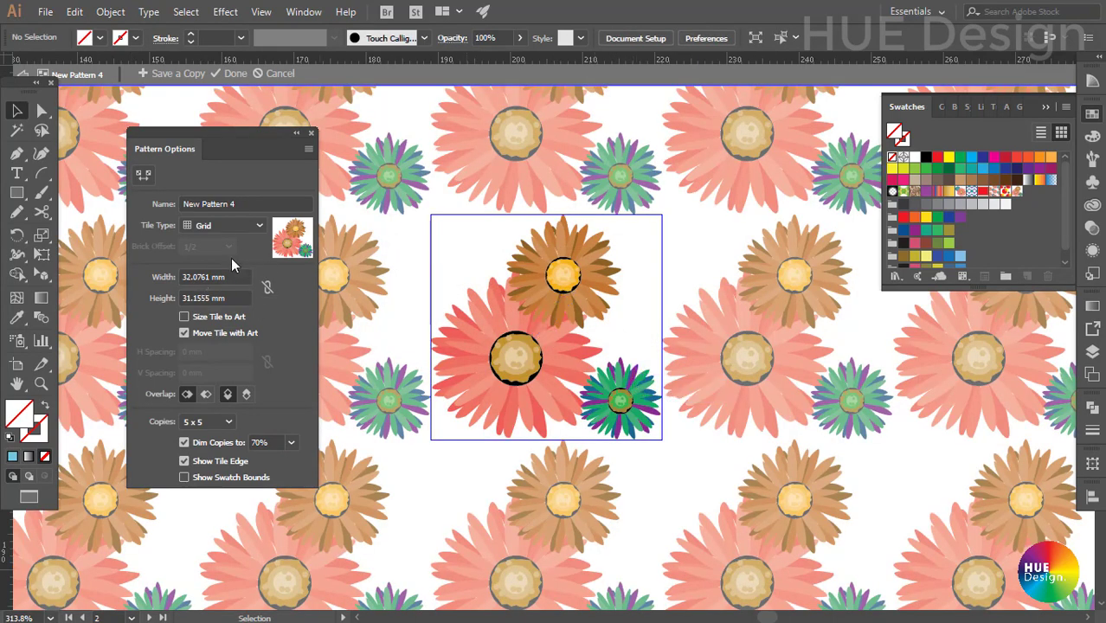
click(239, 226)
click(230, 260)
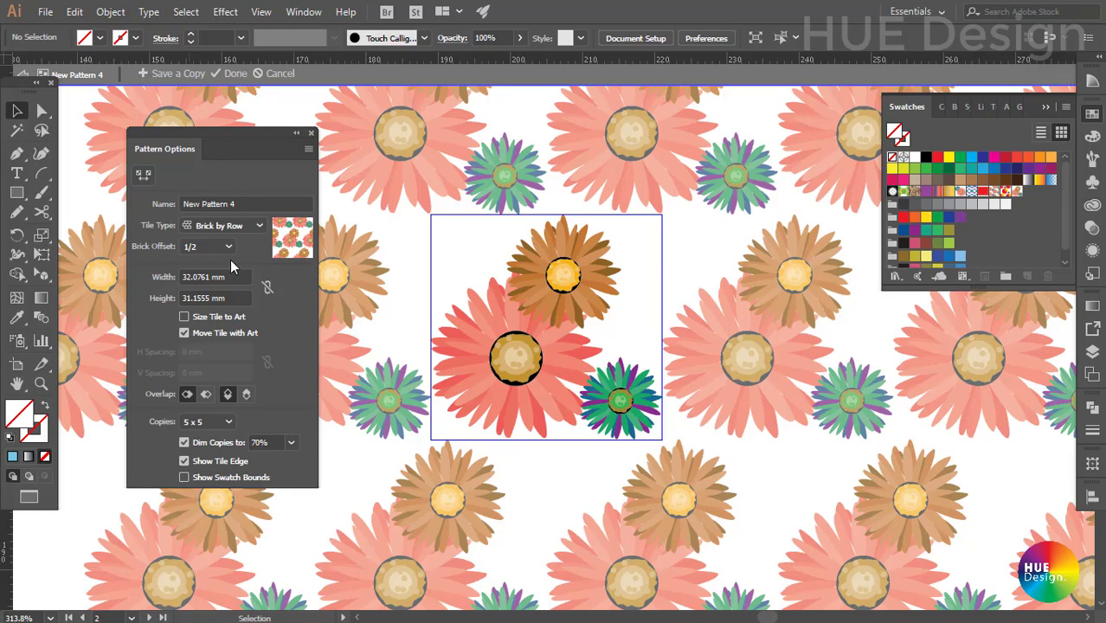
click(229, 246)
click(217, 254)
click(259, 226)
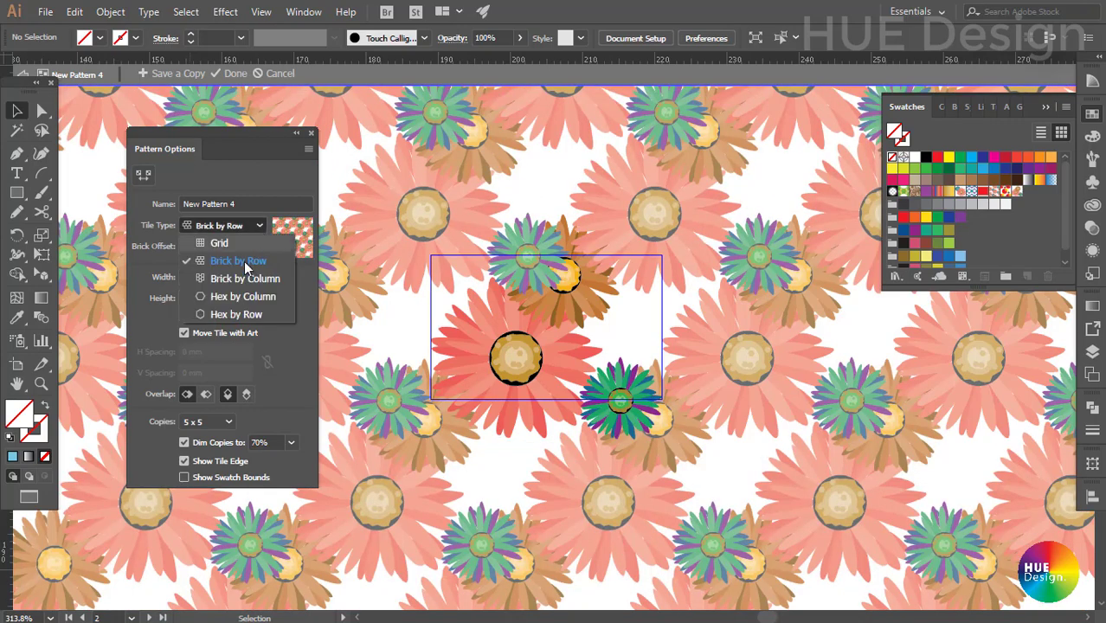
click(225, 280)
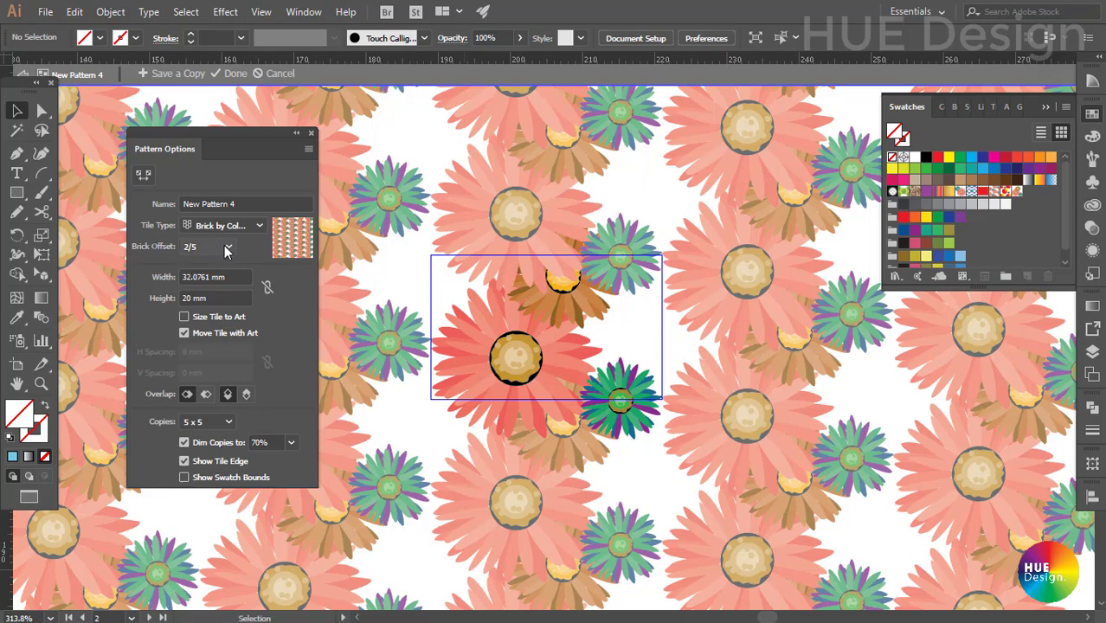
Set the tile type to Hex by Row with a 25 mm height and finish editing
click(251, 223)
click(240, 290)
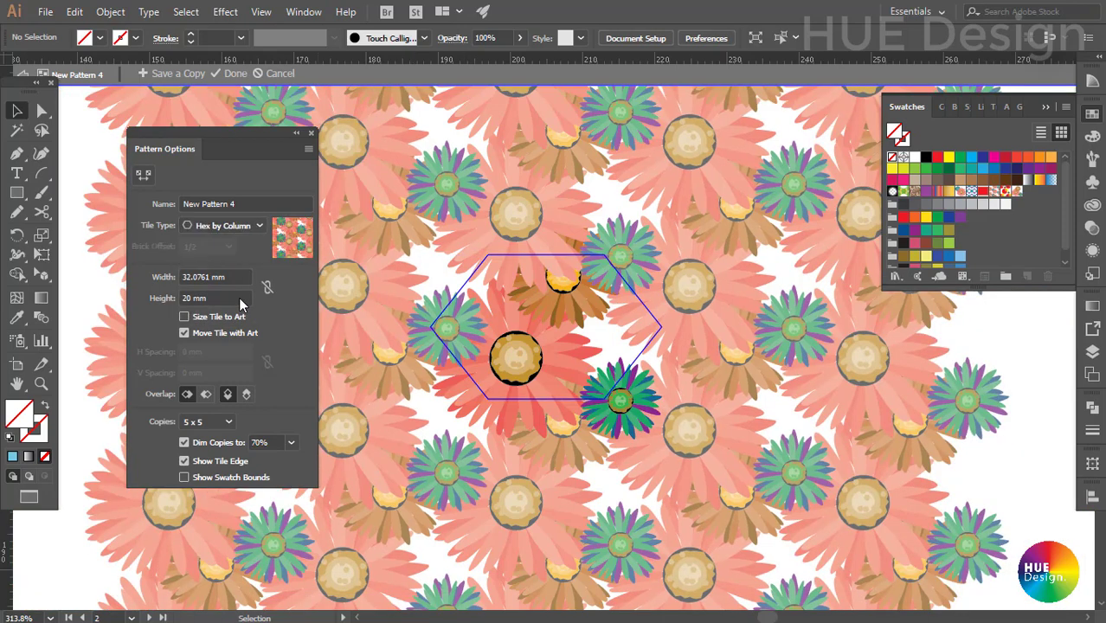
click(237, 225)
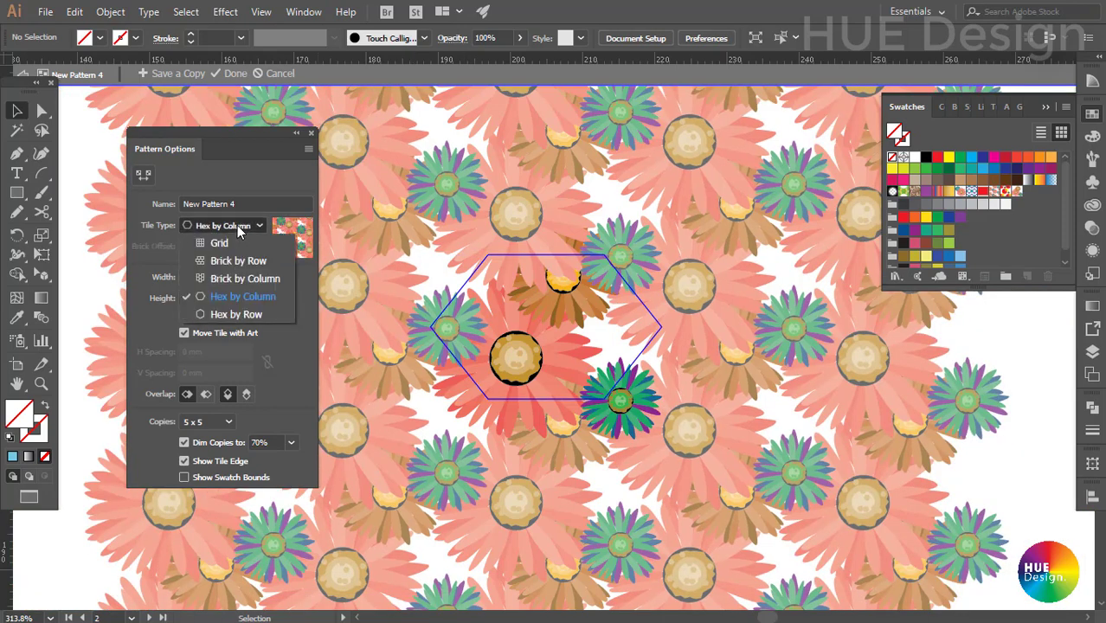
click(231, 311)
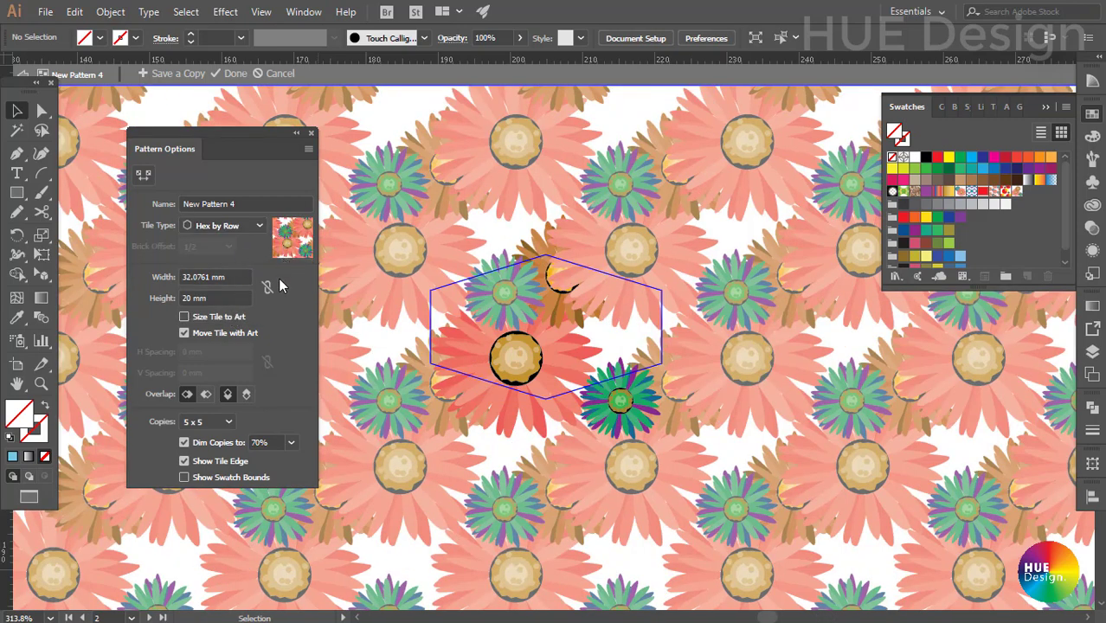
drag(219, 299, 169, 297)
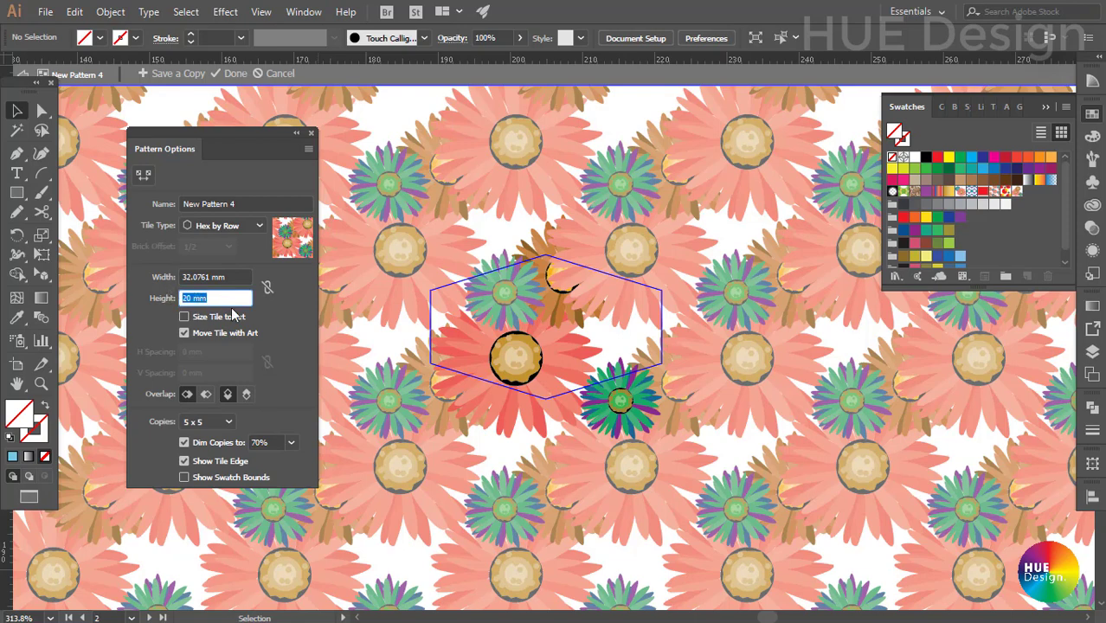
text(25)
key(Return)
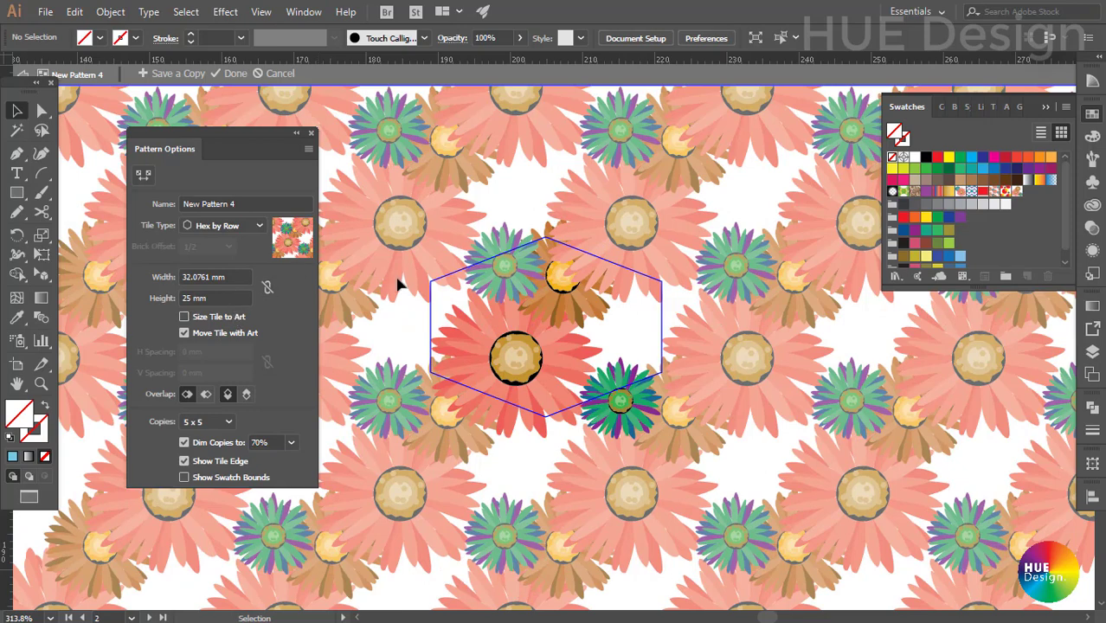
click(230, 74)
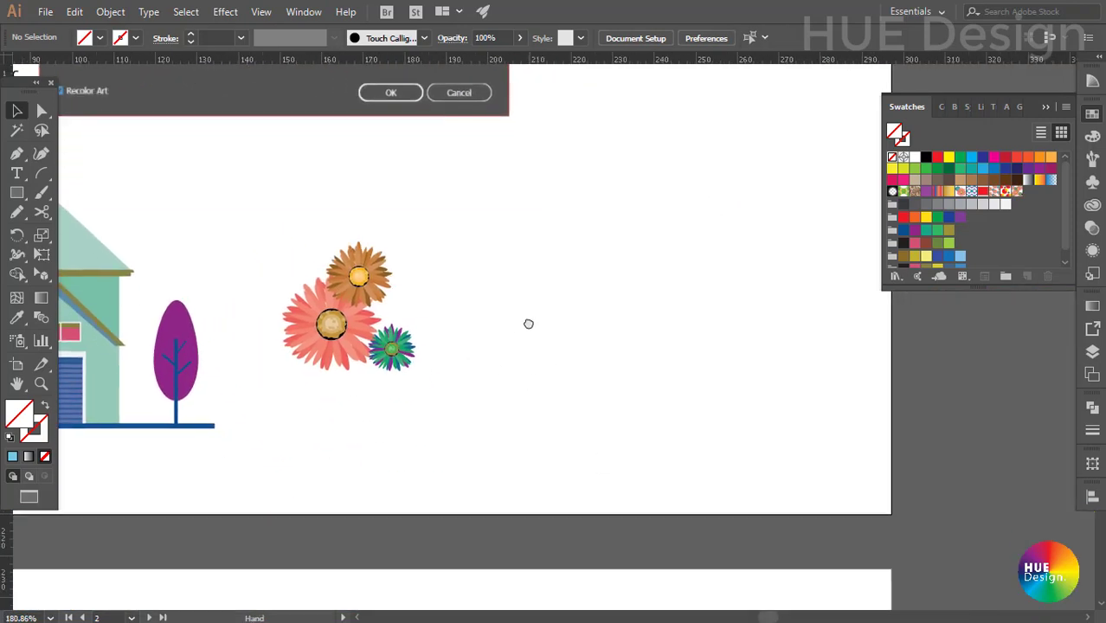
Draw a large rectangle beside the flowers
drag(529, 324, 413, 334)
key(m)
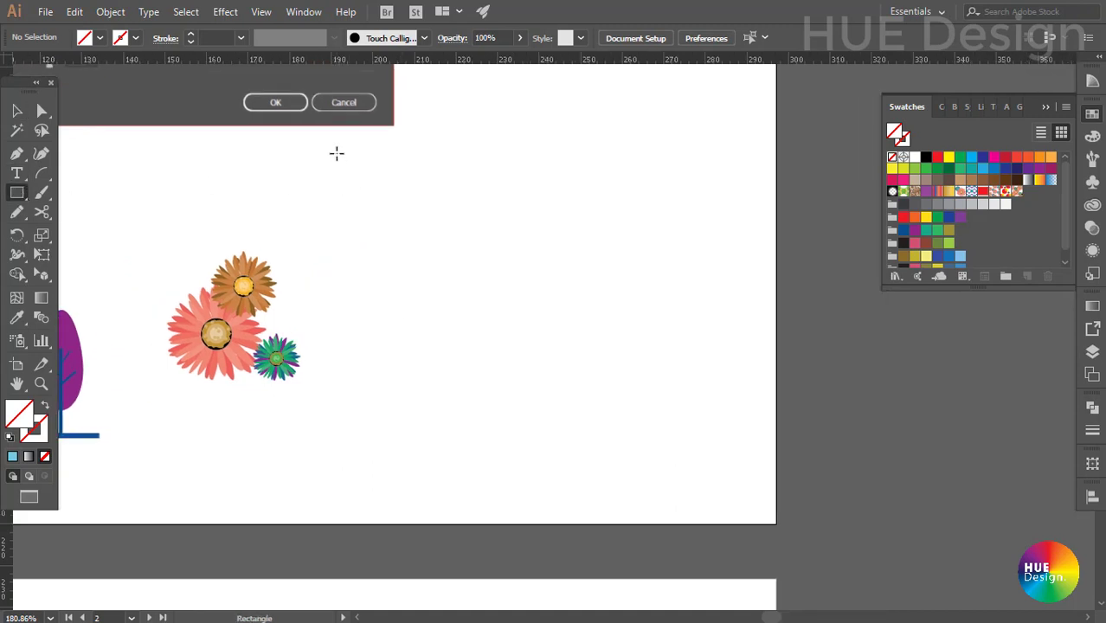
drag(337, 153, 772, 519)
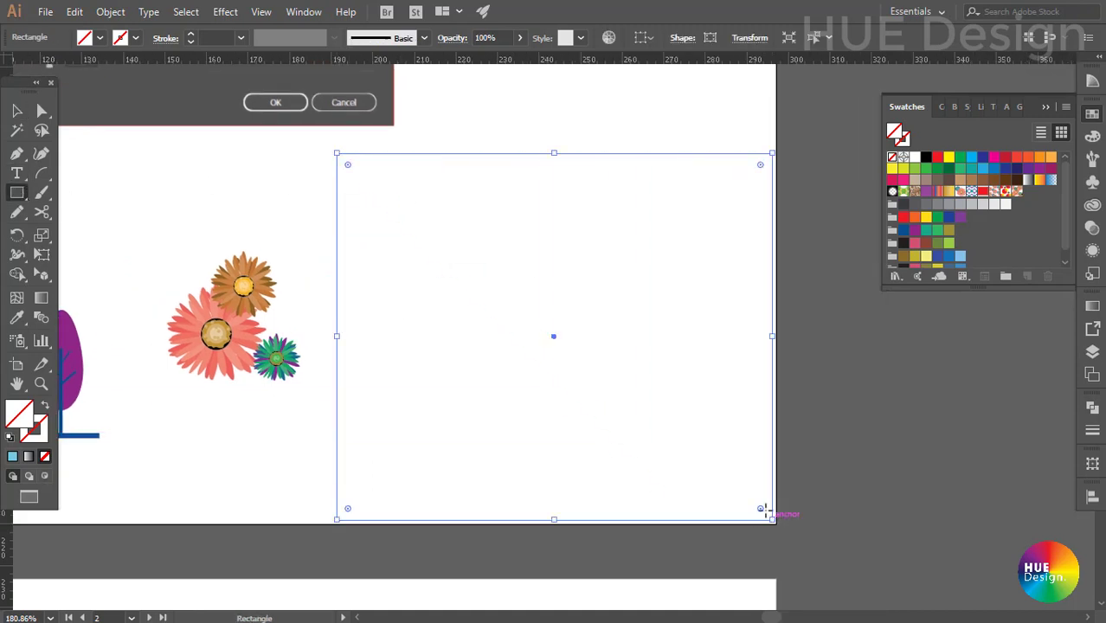
key(v)
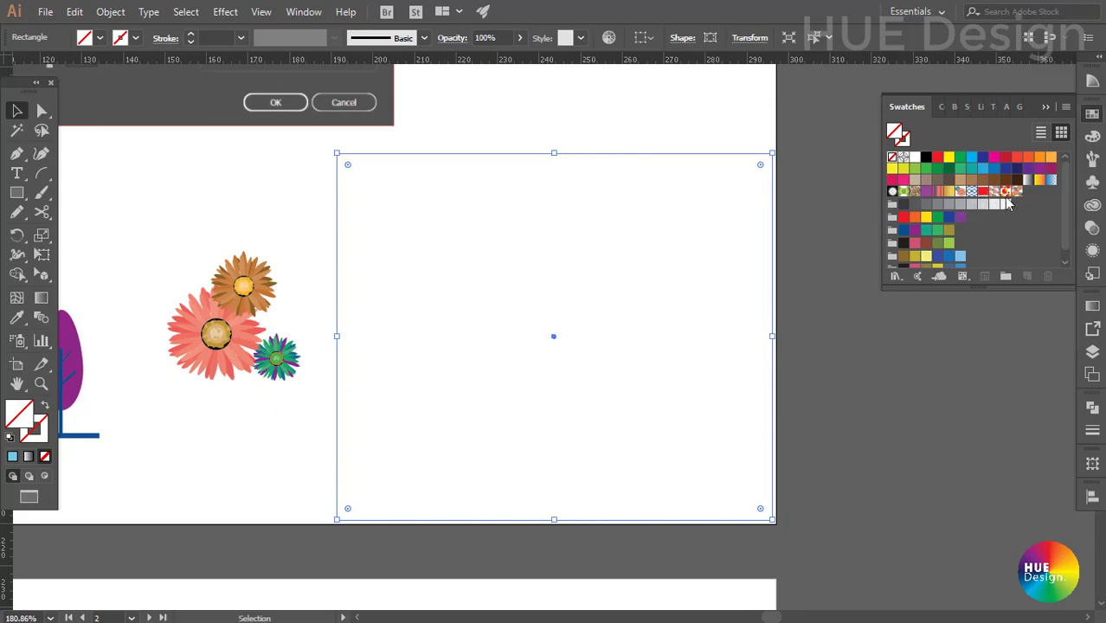
Fill the rectangle with New Pattern 4 and reopen the pattern for editing
click(1015, 191)
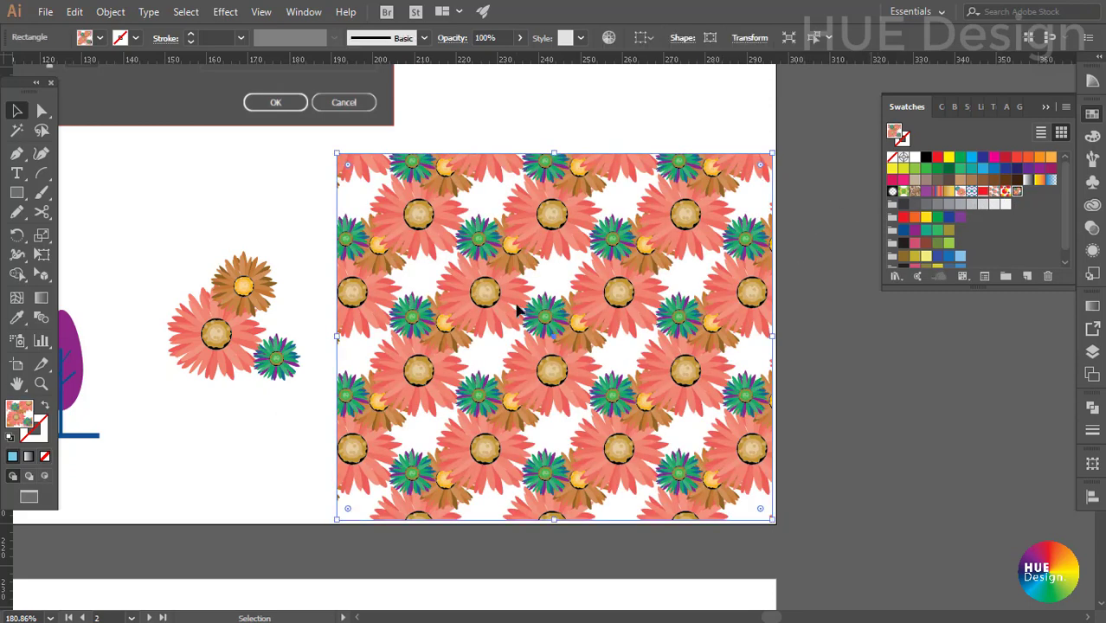
key(ctrl+plus)
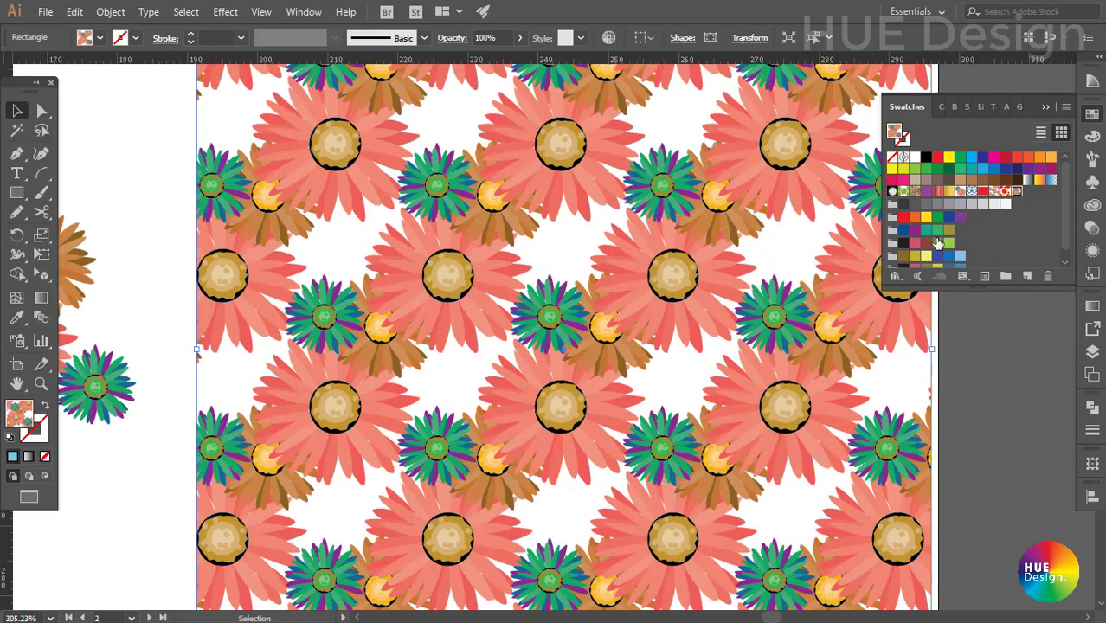
click(983, 276)
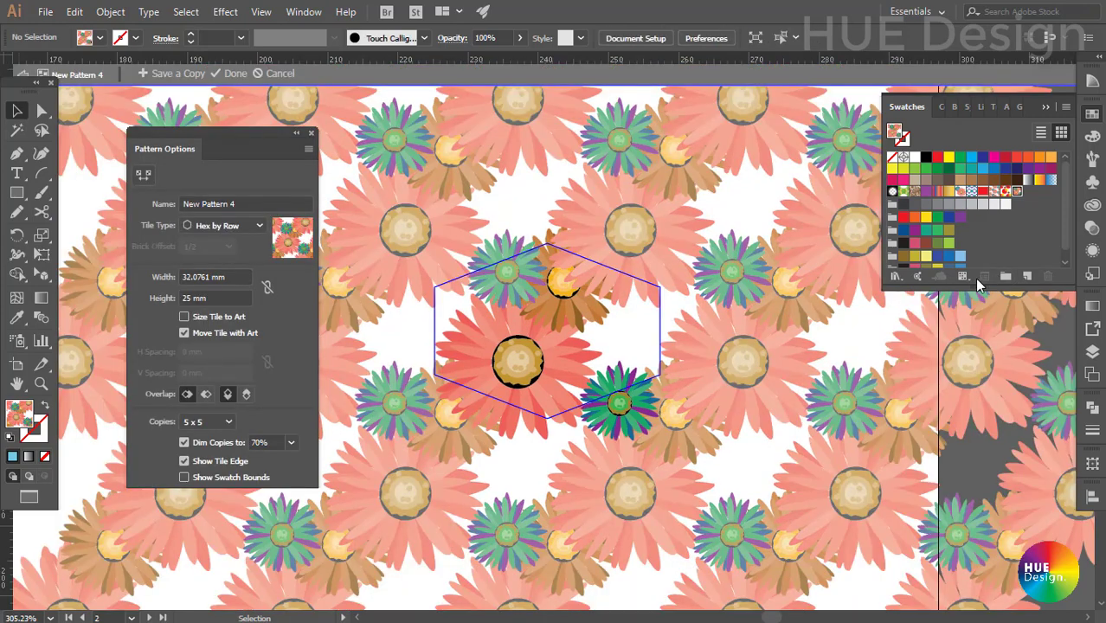
Move the small orange flower down and right in the tile, nudging it back slightly
click(552, 316)
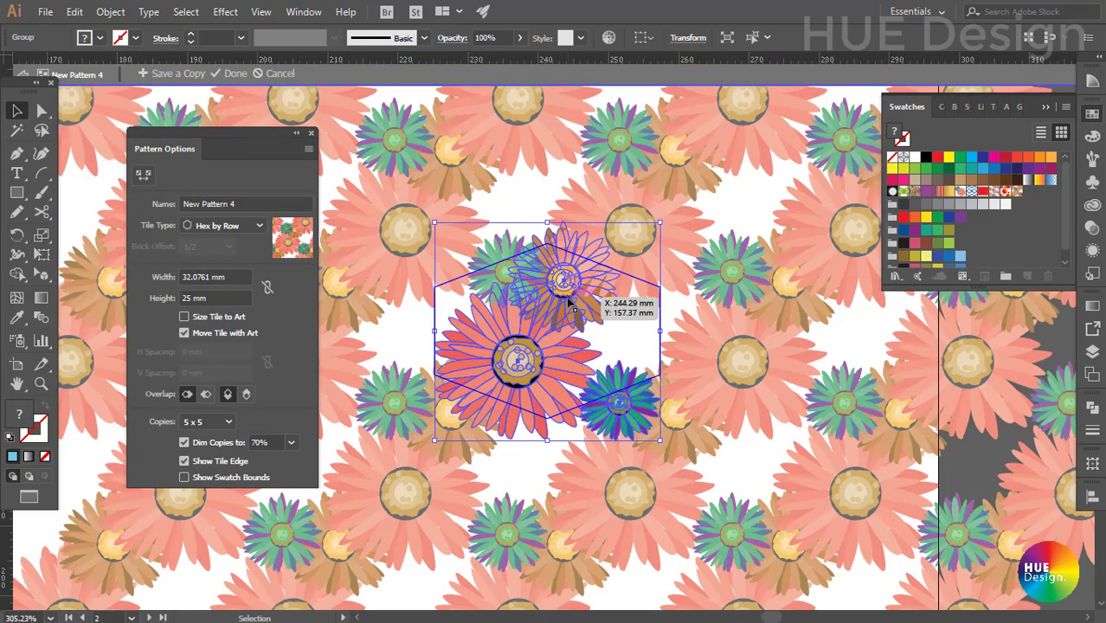
click(621, 322)
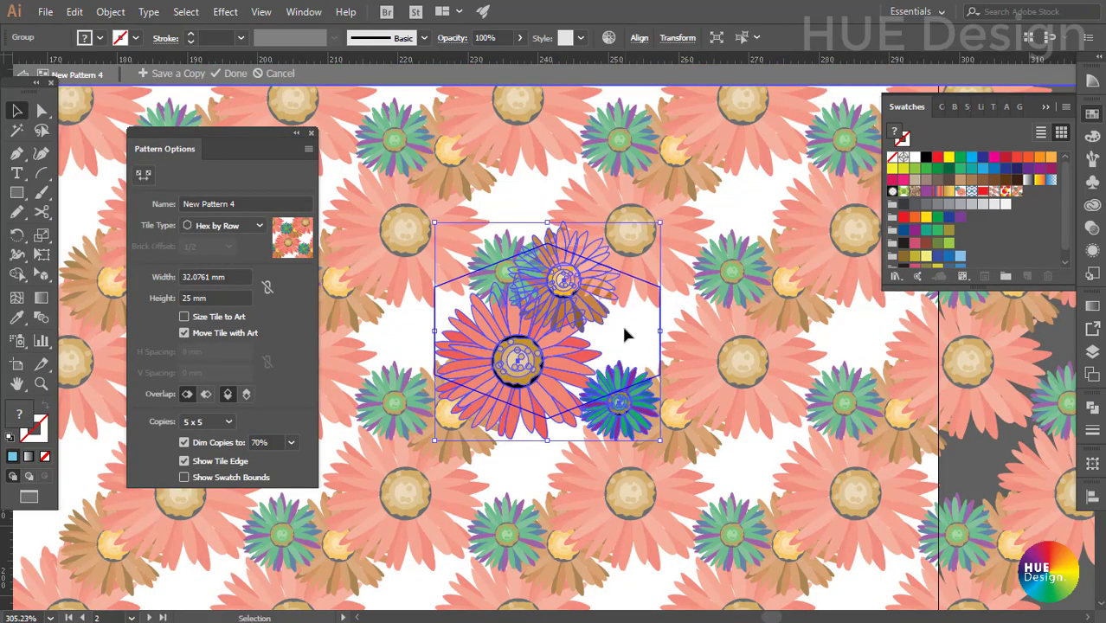
click(588, 296)
mouse_move(588, 297)
mouse_down()
mouse_move(631, 337)
mouse_move(609, 333)
mouse_up()
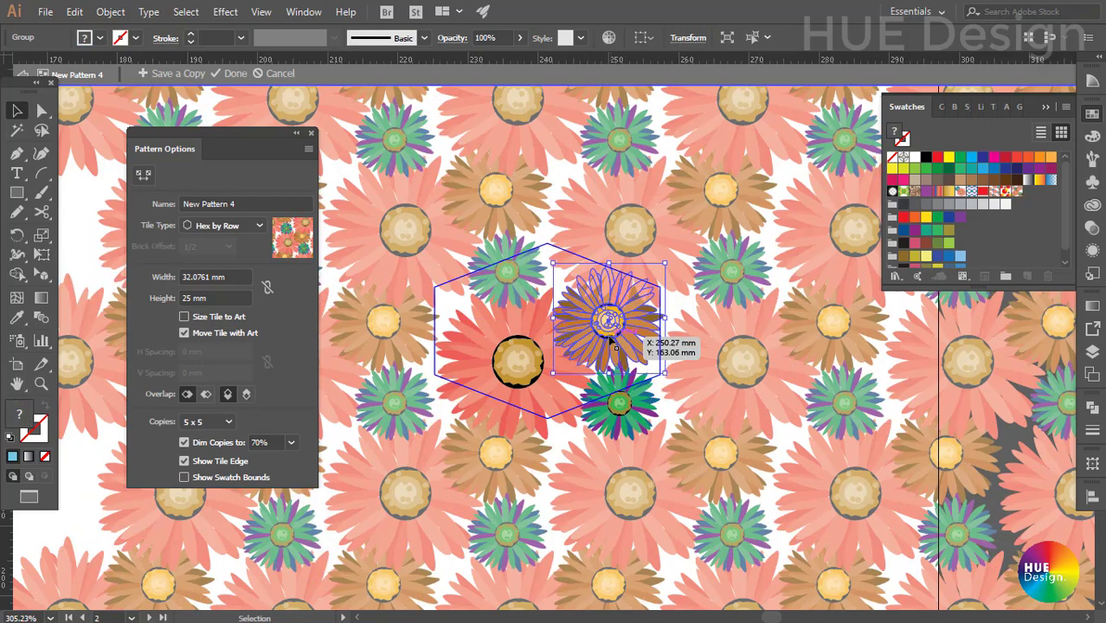
key(Left)
key(Left)
key(Left)
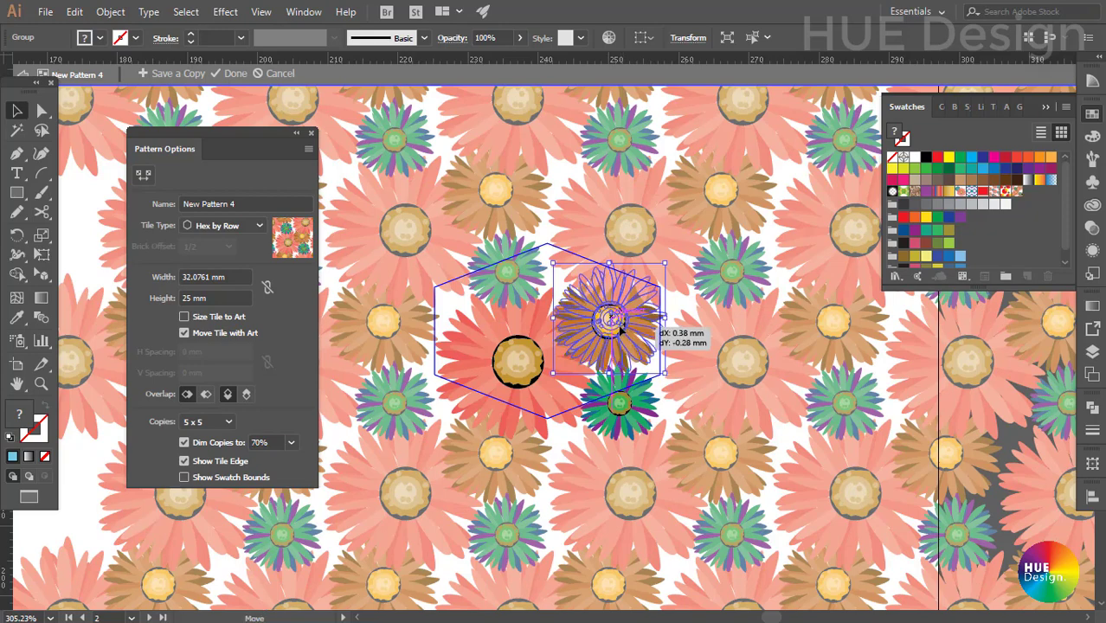
key(Up)
key(Up)
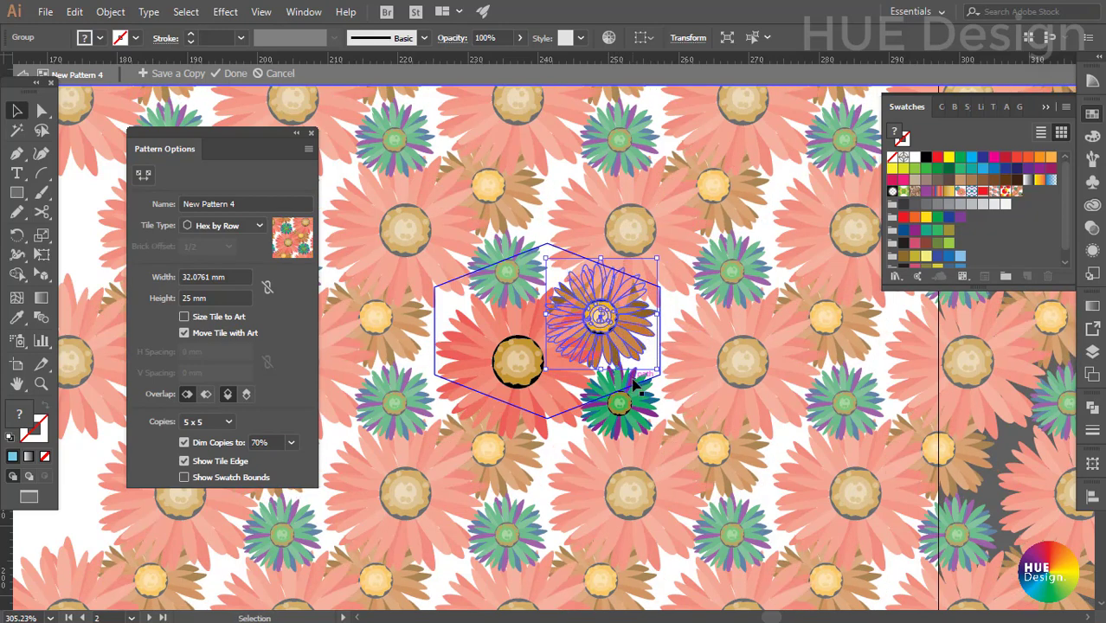
Move the green flower down and left, then finish editing the pattern
click(629, 364)
click(627, 399)
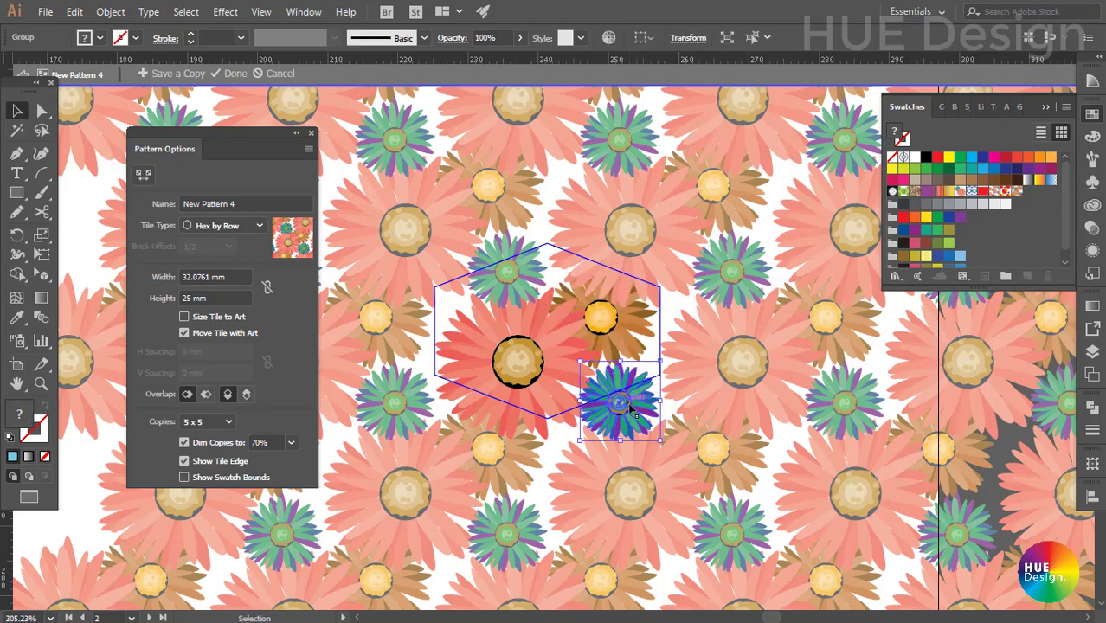
drag(630, 413, 604, 420)
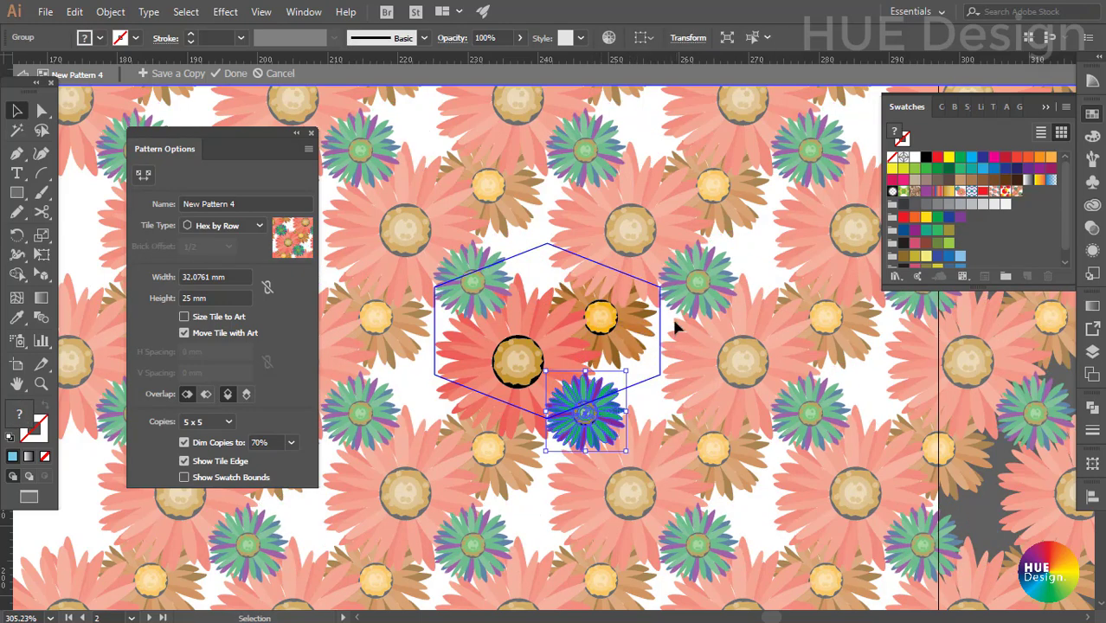
click(232, 73)
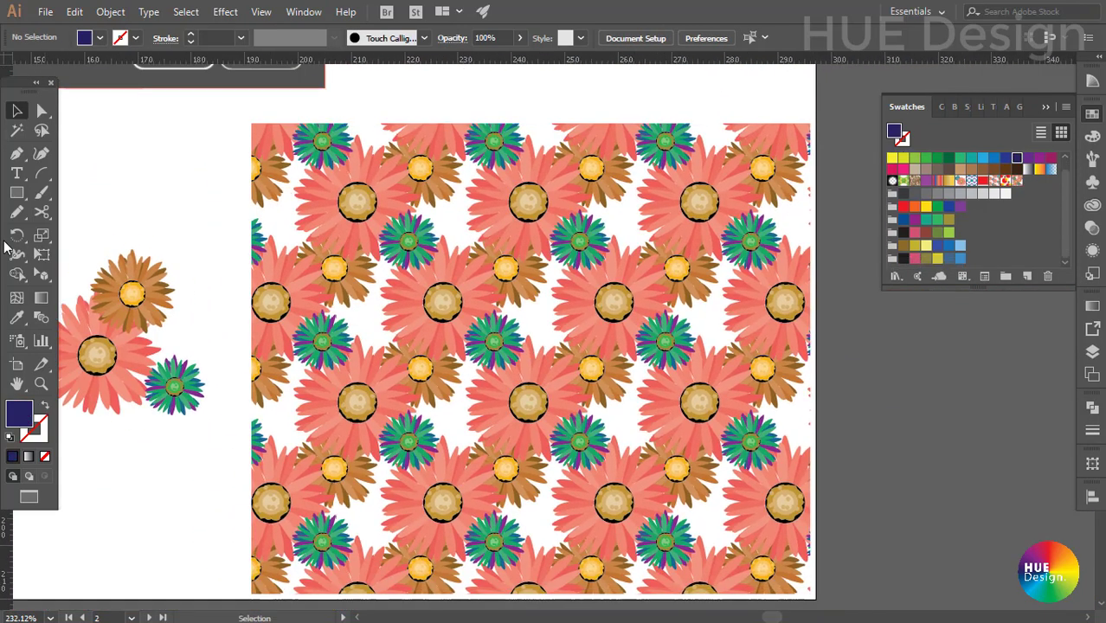
Draw a navy rectangle covering the flower pattern, send it to the back, and view the whole artboard
click(18, 195)
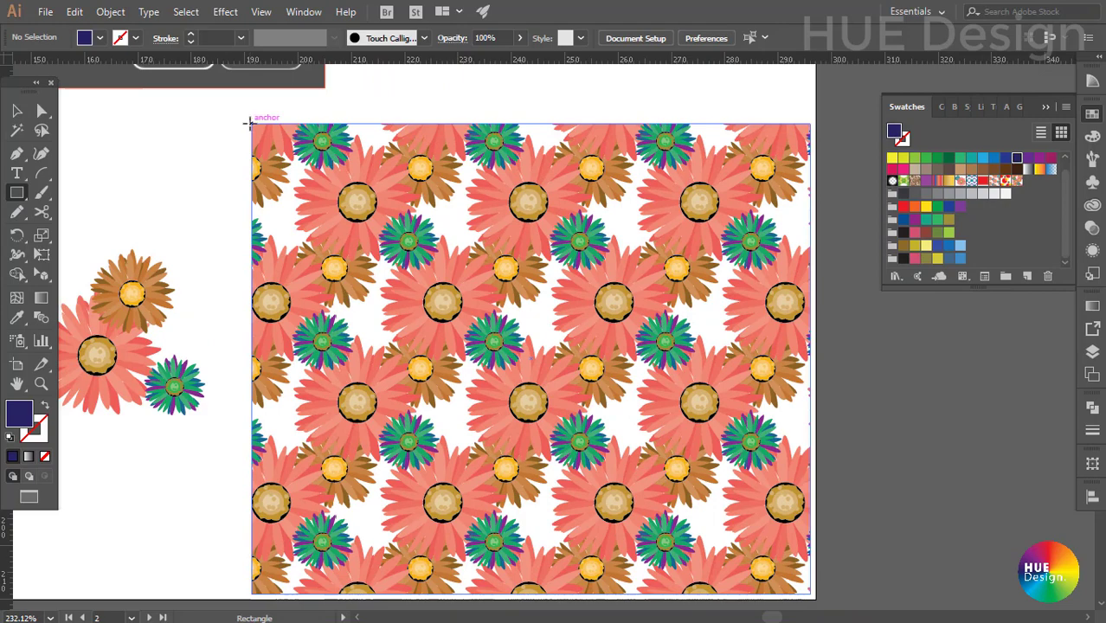
drag(250, 121, 812, 594)
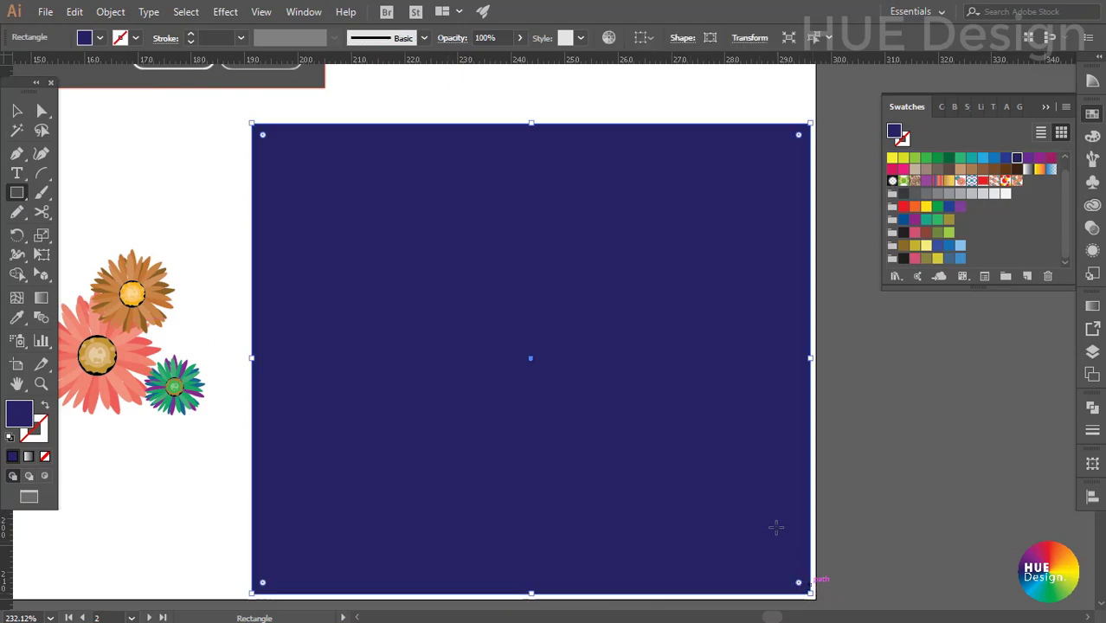
key(v)
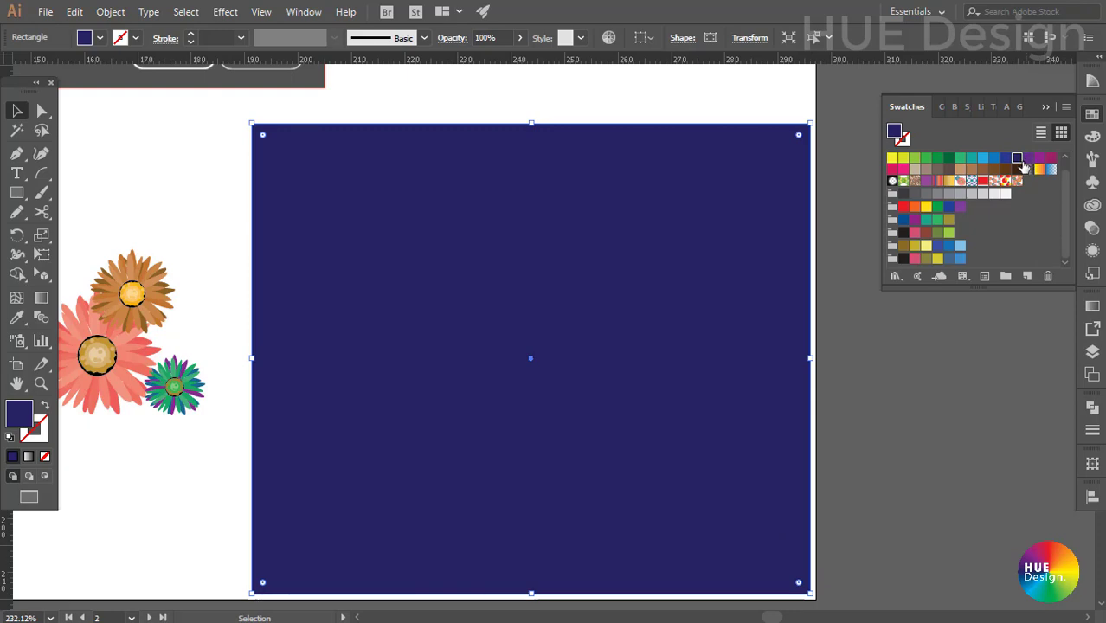
key(ctrl+shift+bracketleft)
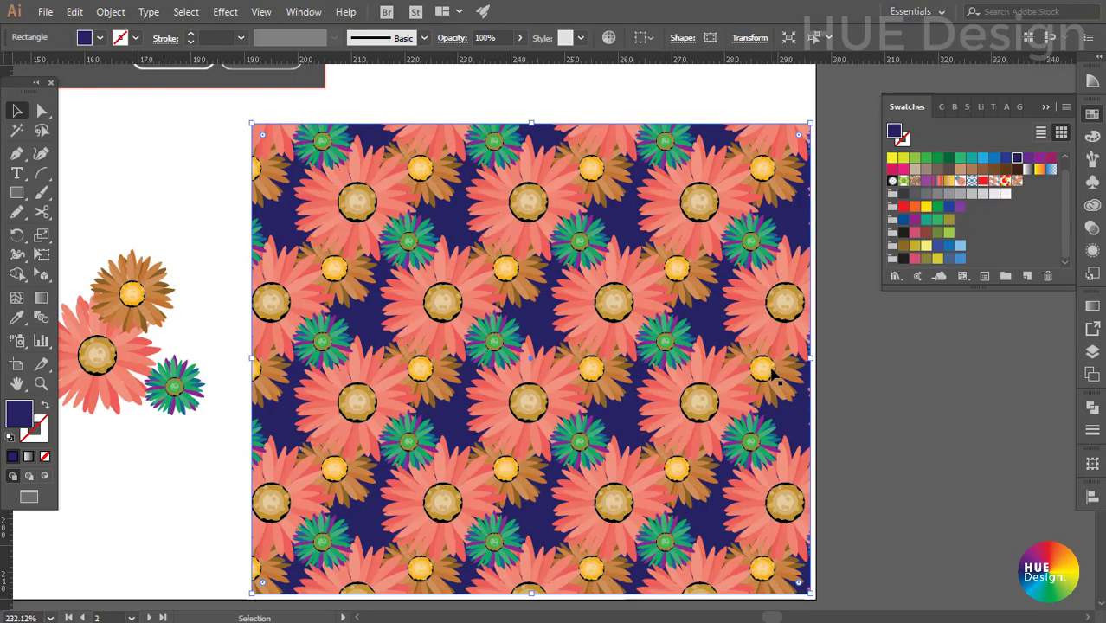
click(852, 406)
drag(481, 386, 531, 366)
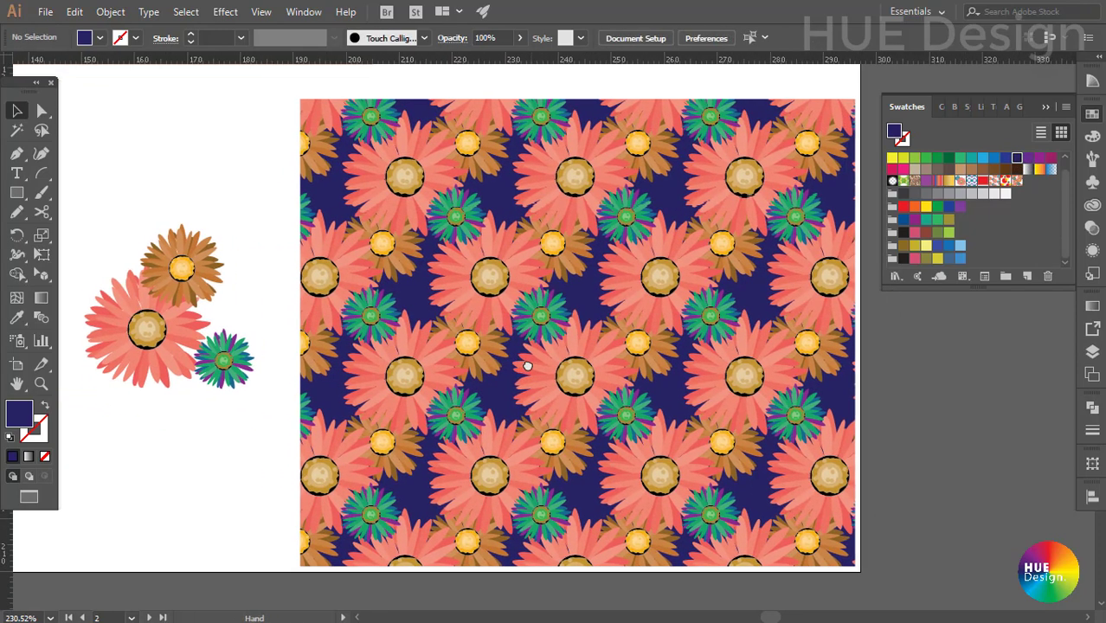
key(ctrl+0)
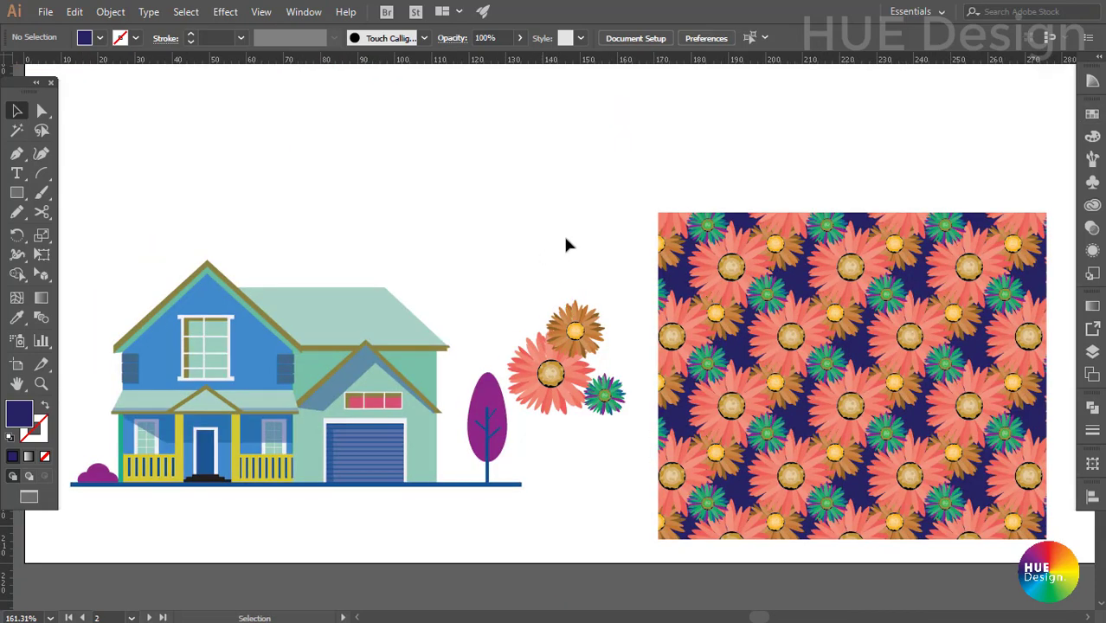